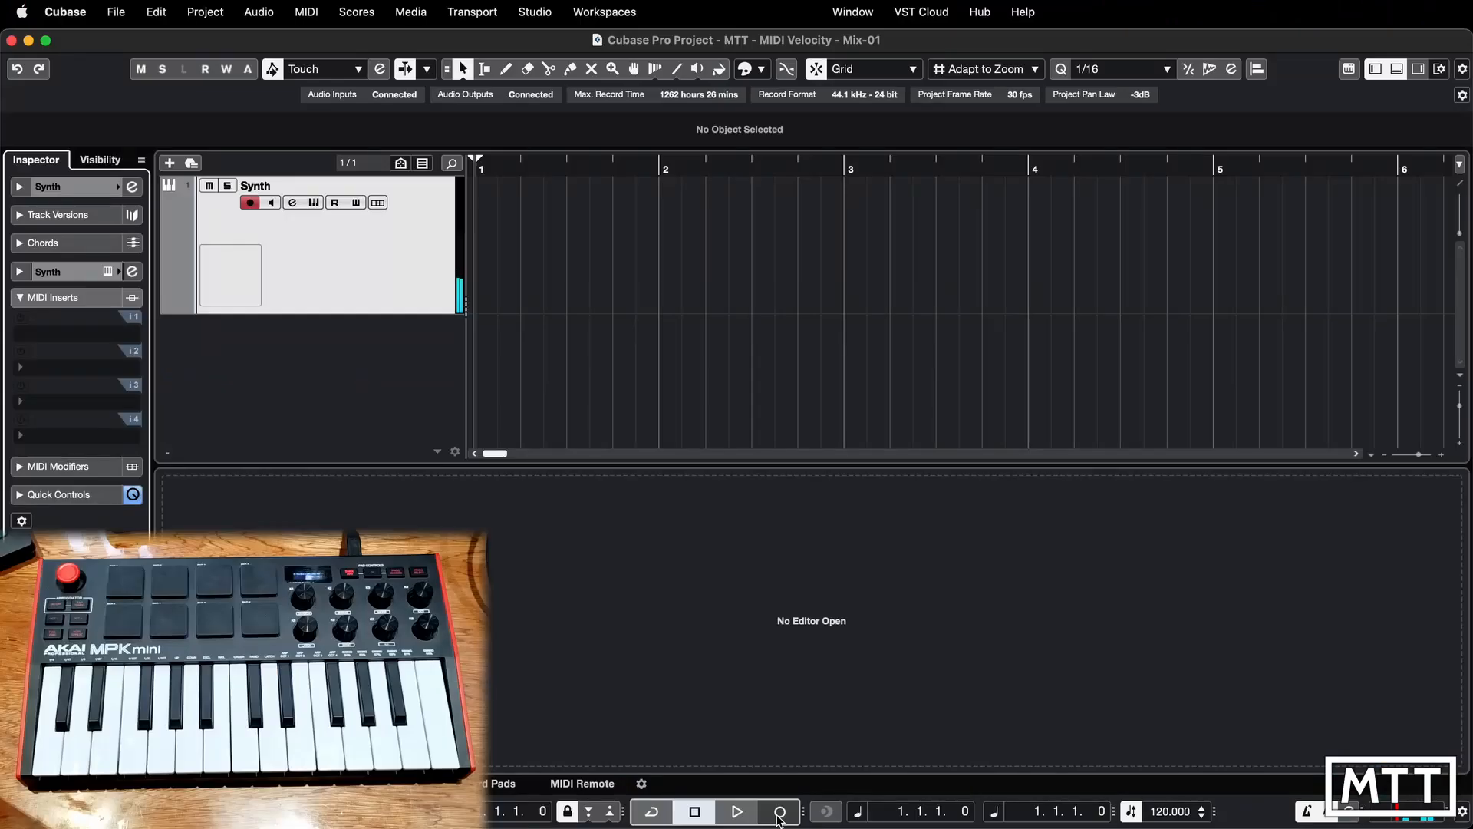
Record a single-note C#3 rhythm with varied velocities on the Synth track and open the part in an enlarged note editor
click(780, 813)
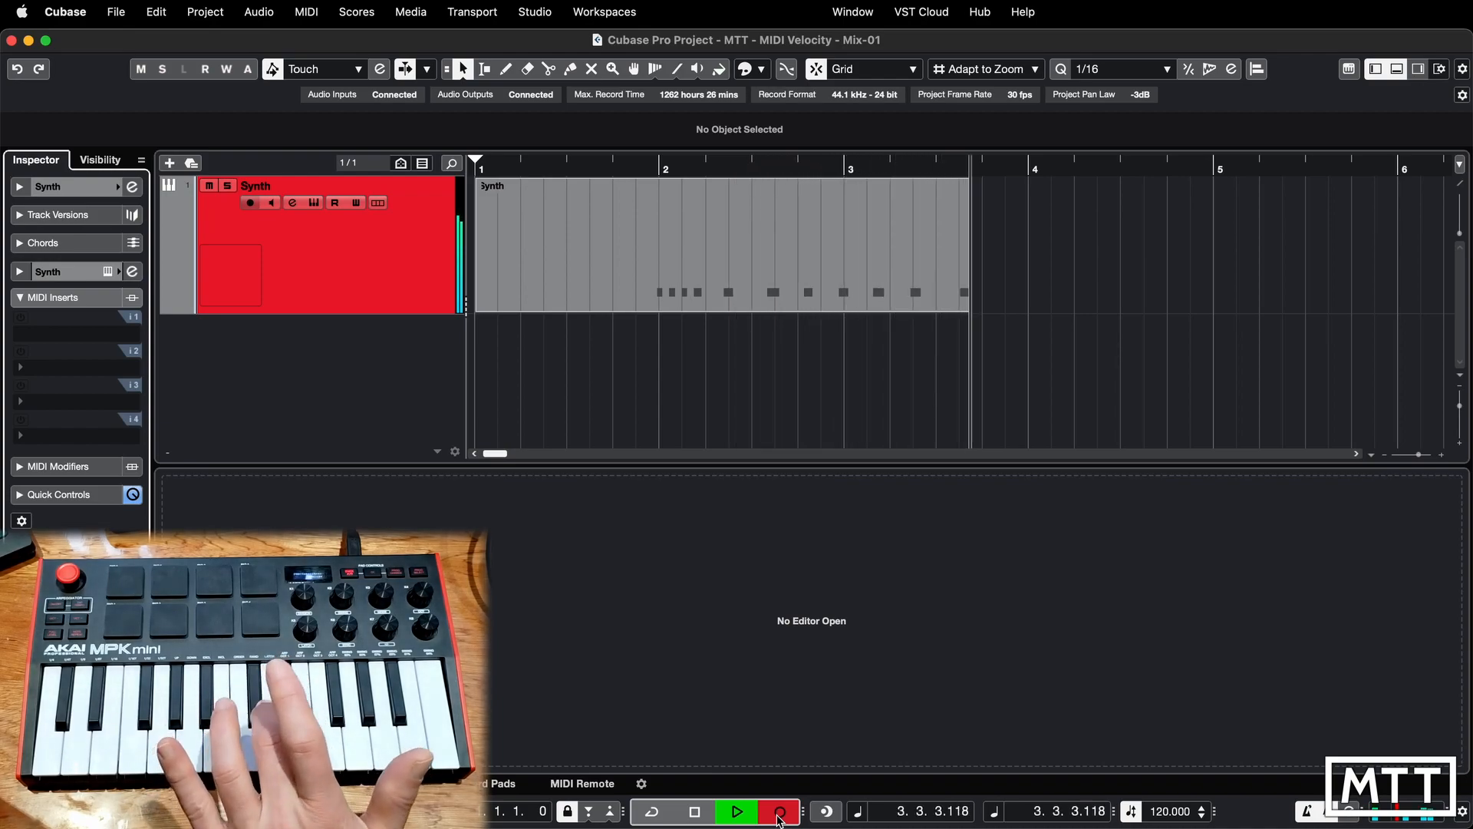
key(space)
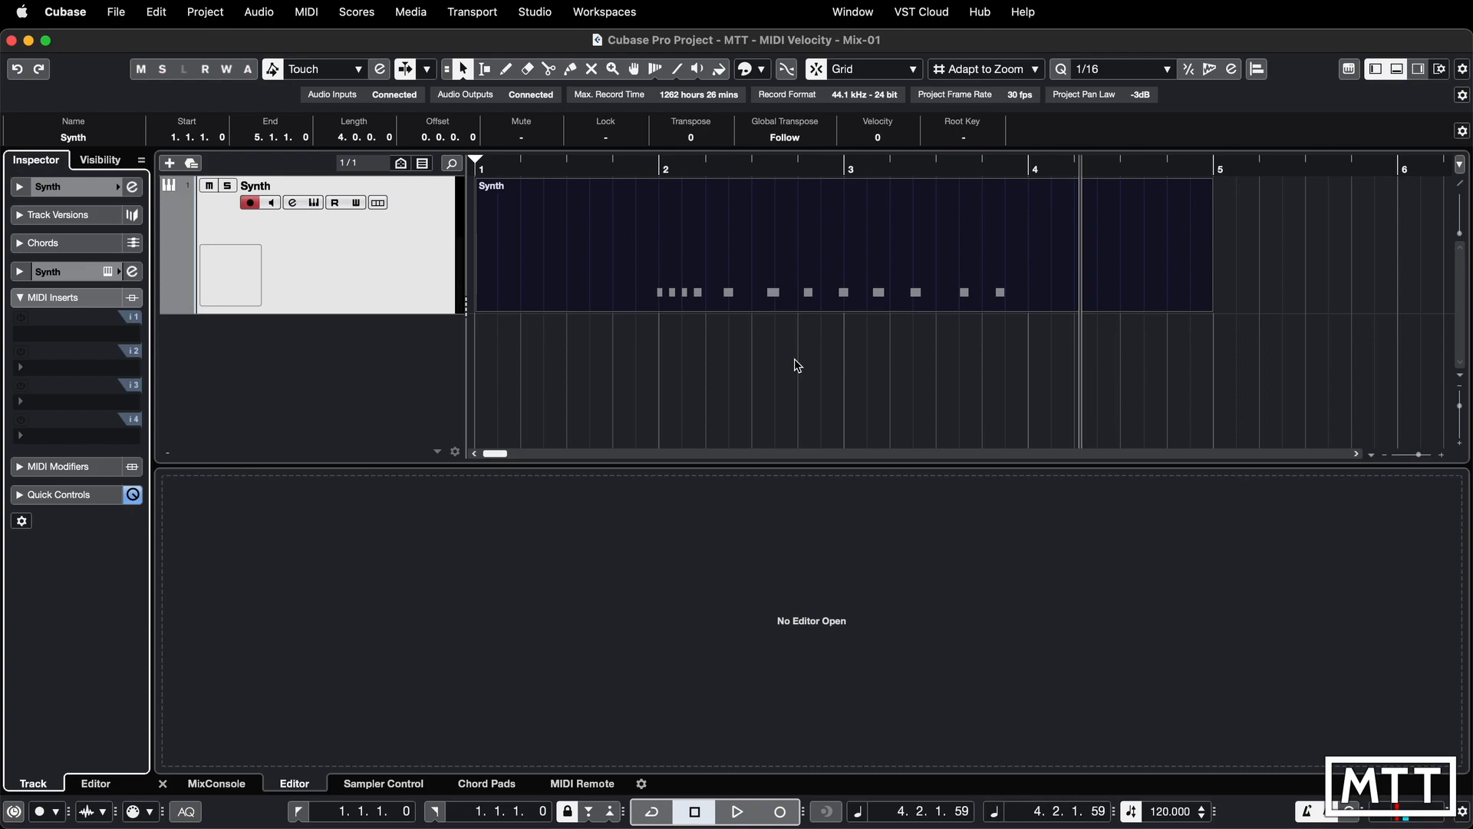
click(802, 289)
double_click(802, 289)
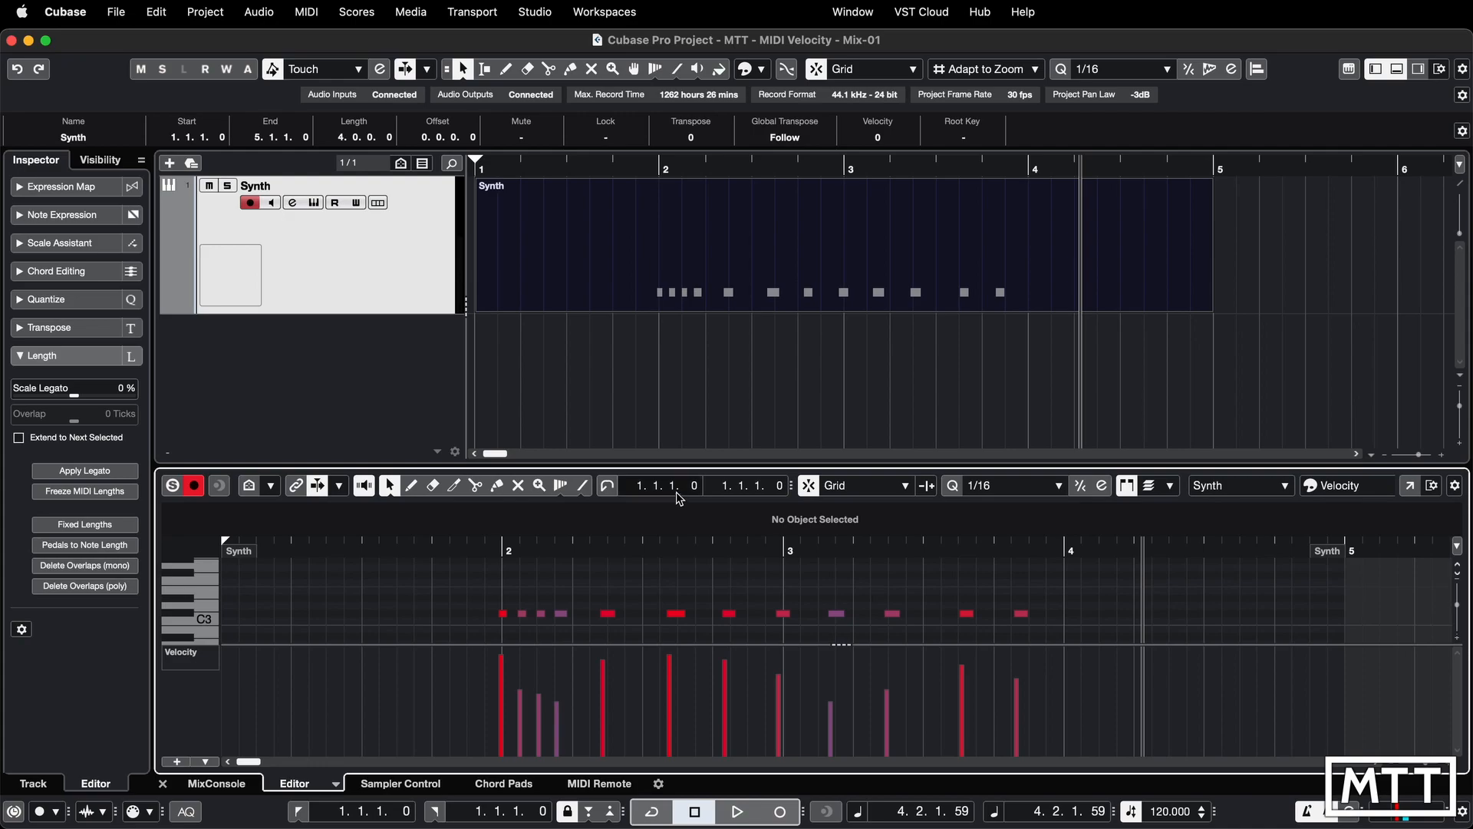
drag(679, 468, 681, 351)
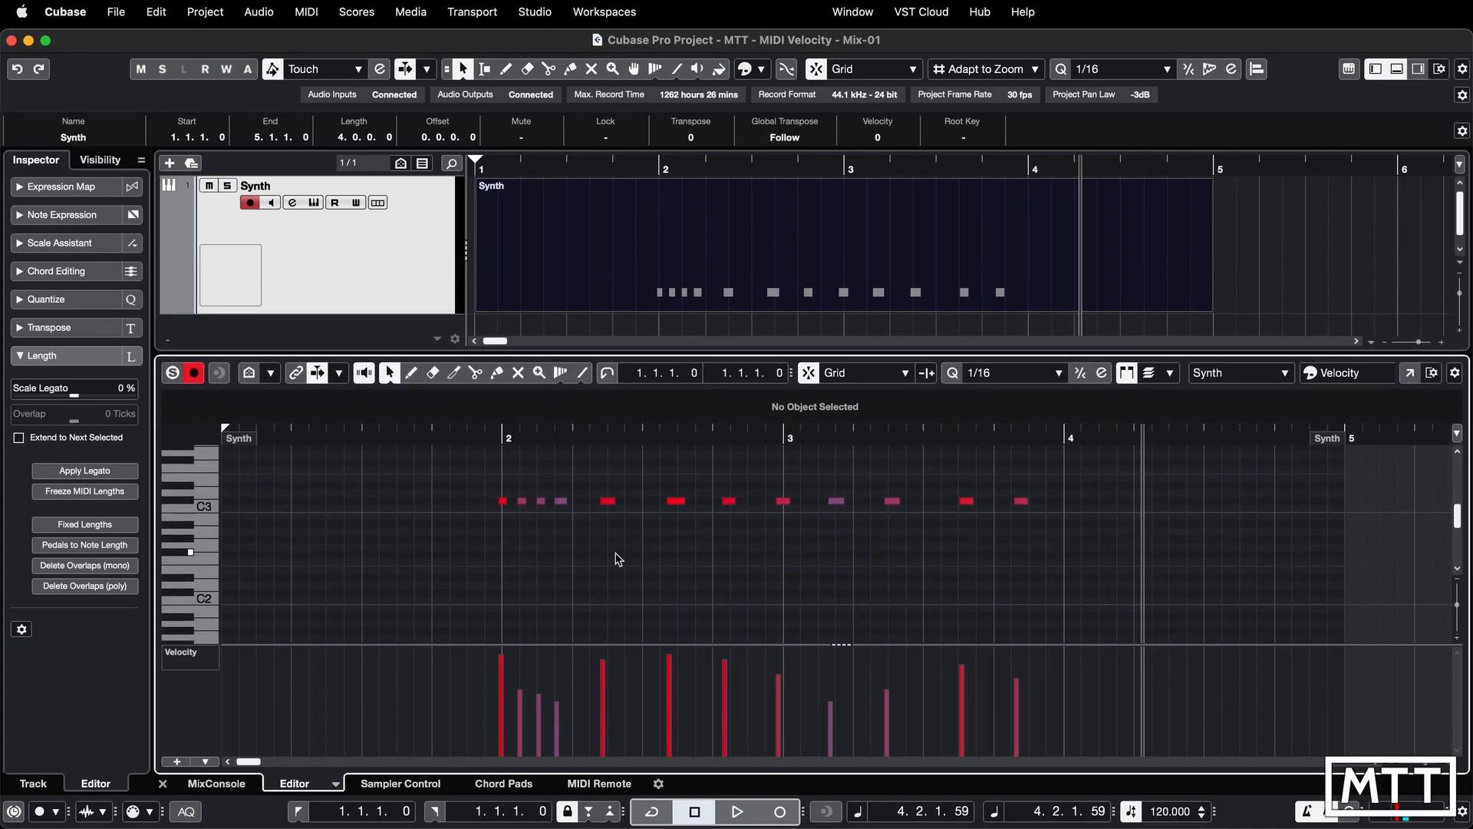
Quantize the recorded notes to 1/16 and give the last eight notes a fixed 1/16 length
key(q)
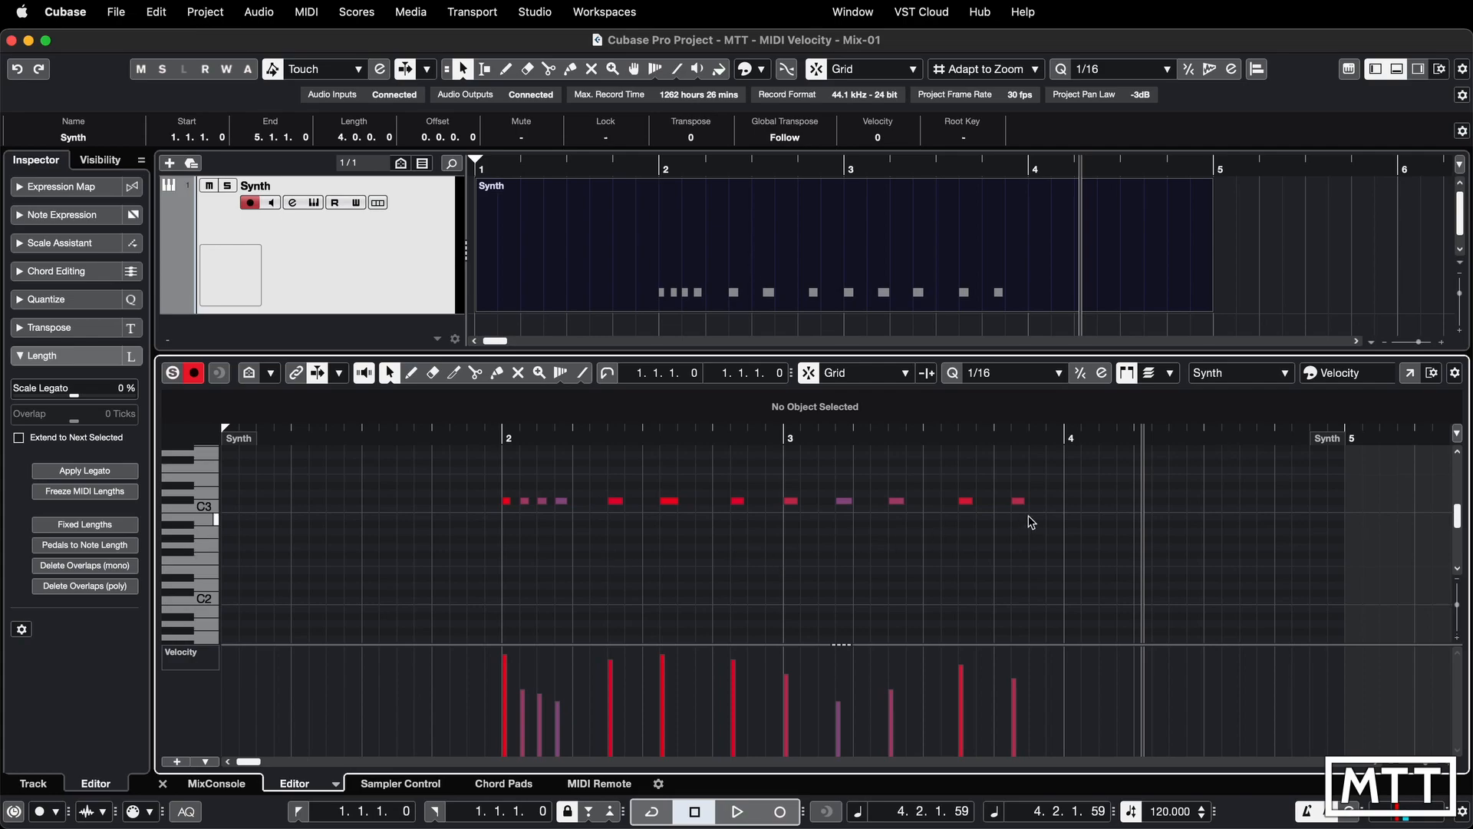
drag(1059, 493, 598, 553)
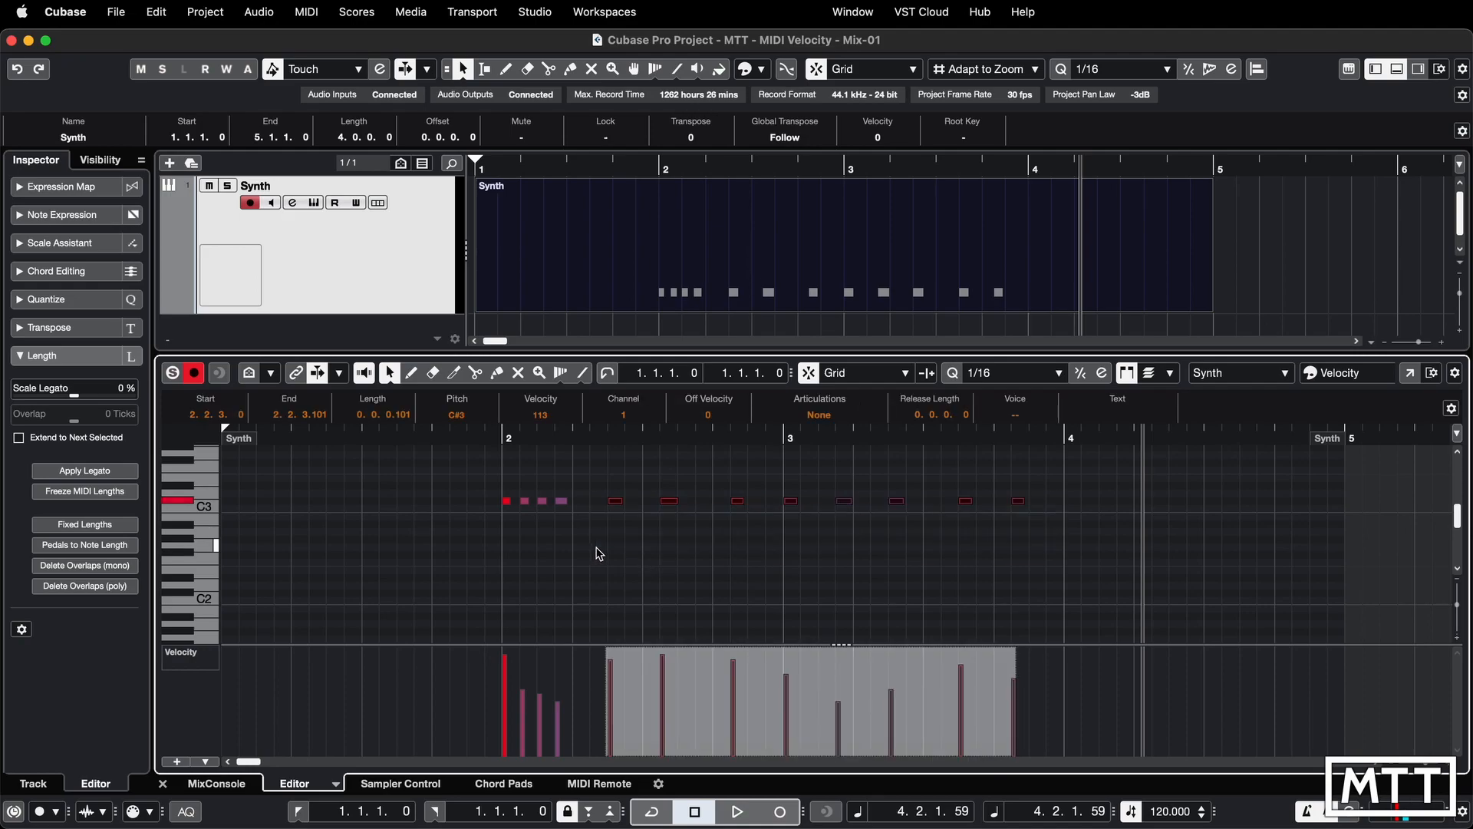
click(99, 532)
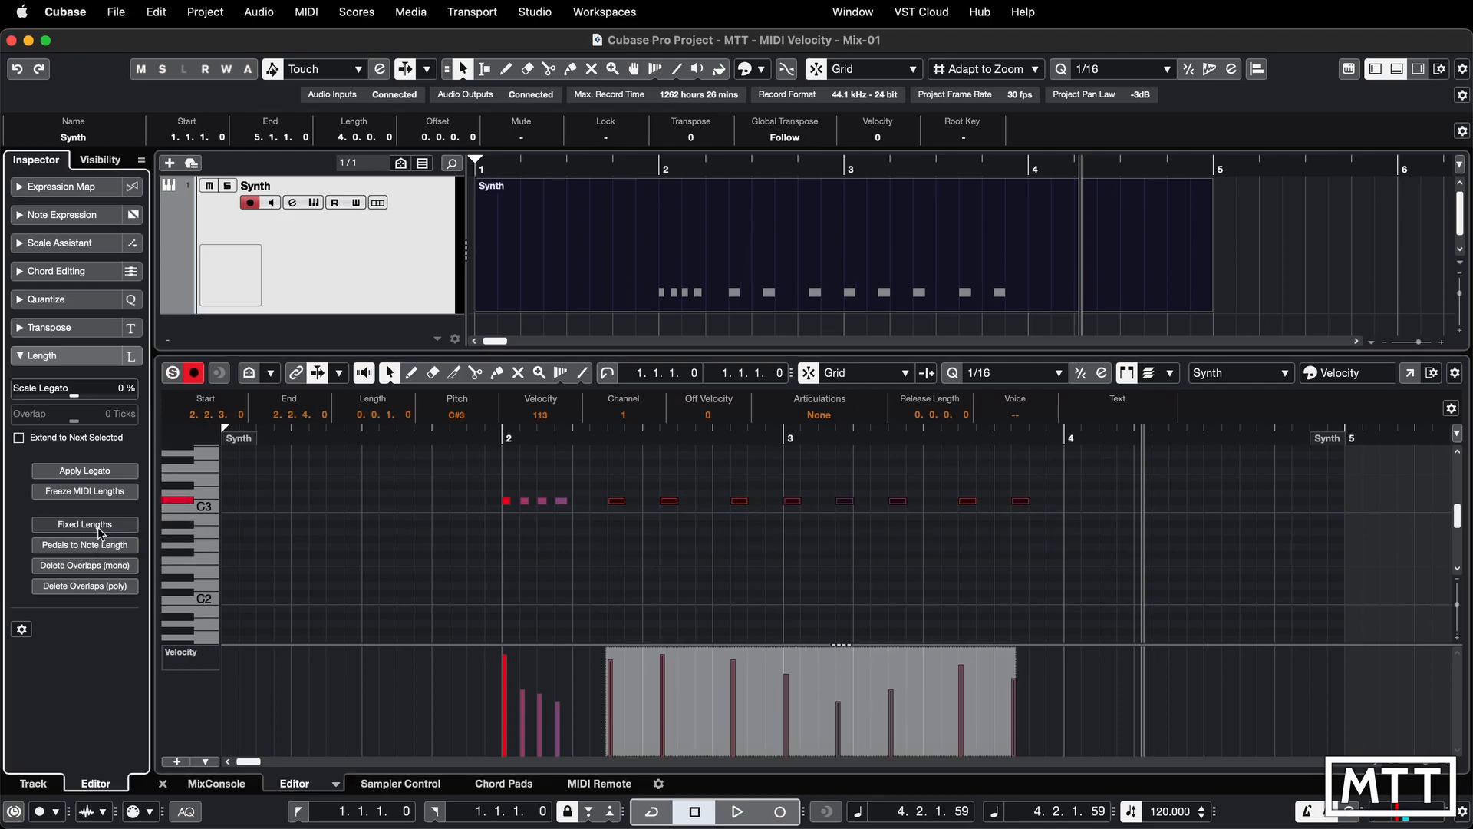
click(603, 517)
Change the quantize value to 1/32 Dotted and apply it as a fixed length to the first four notes
click(1007, 376)
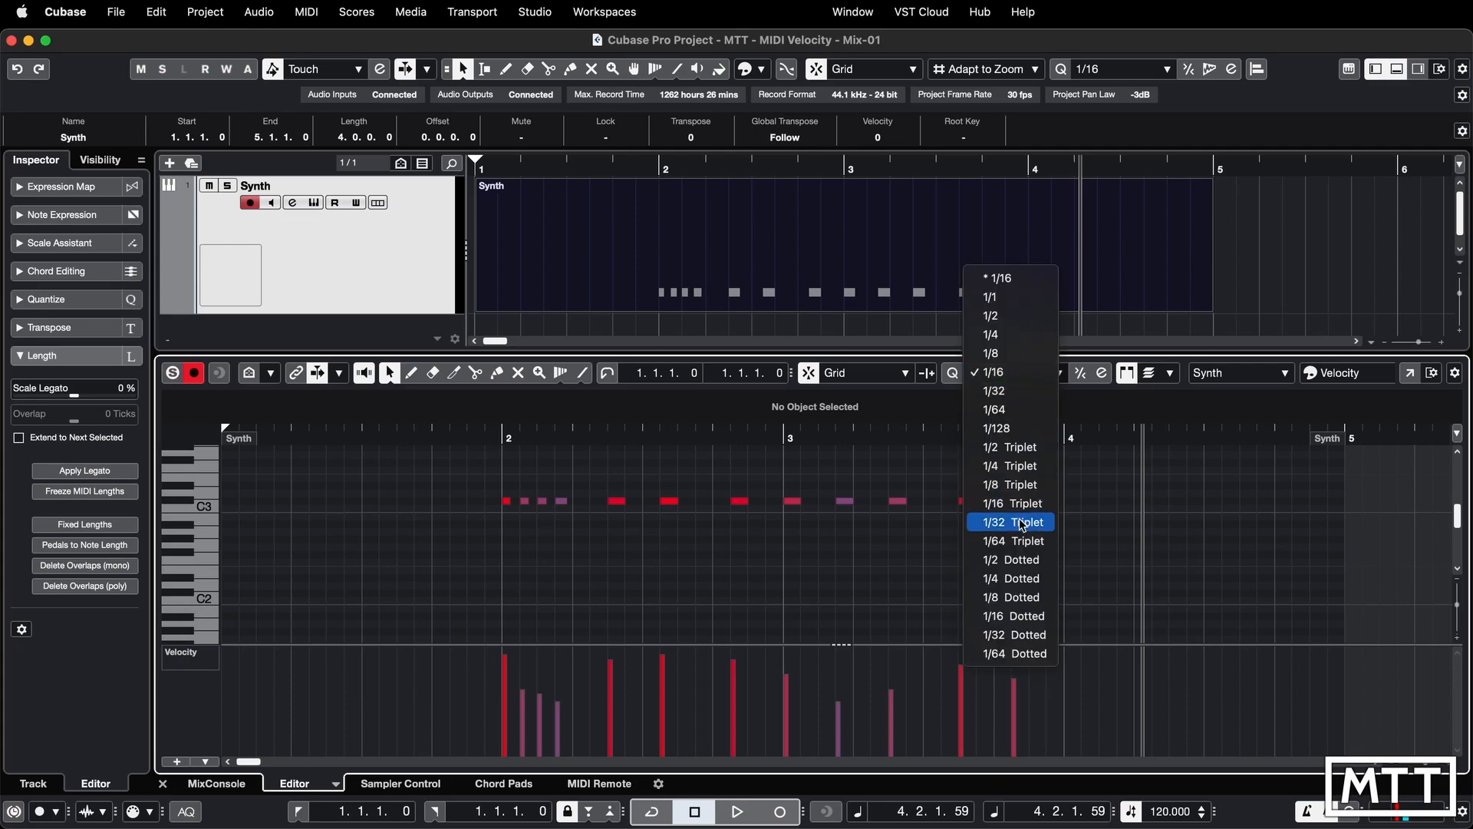
click(1013, 635)
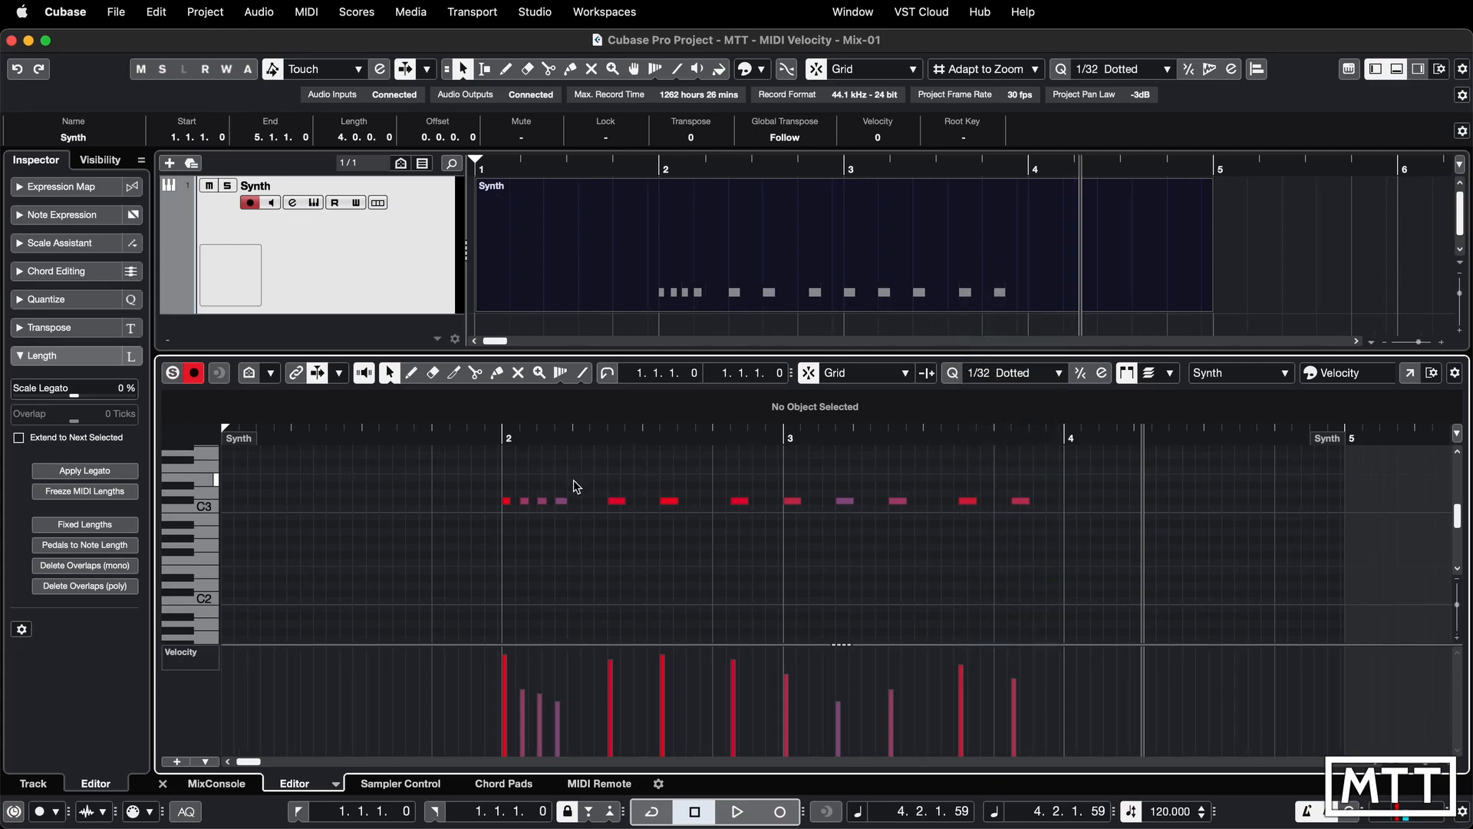
drag(580, 481, 495, 531)
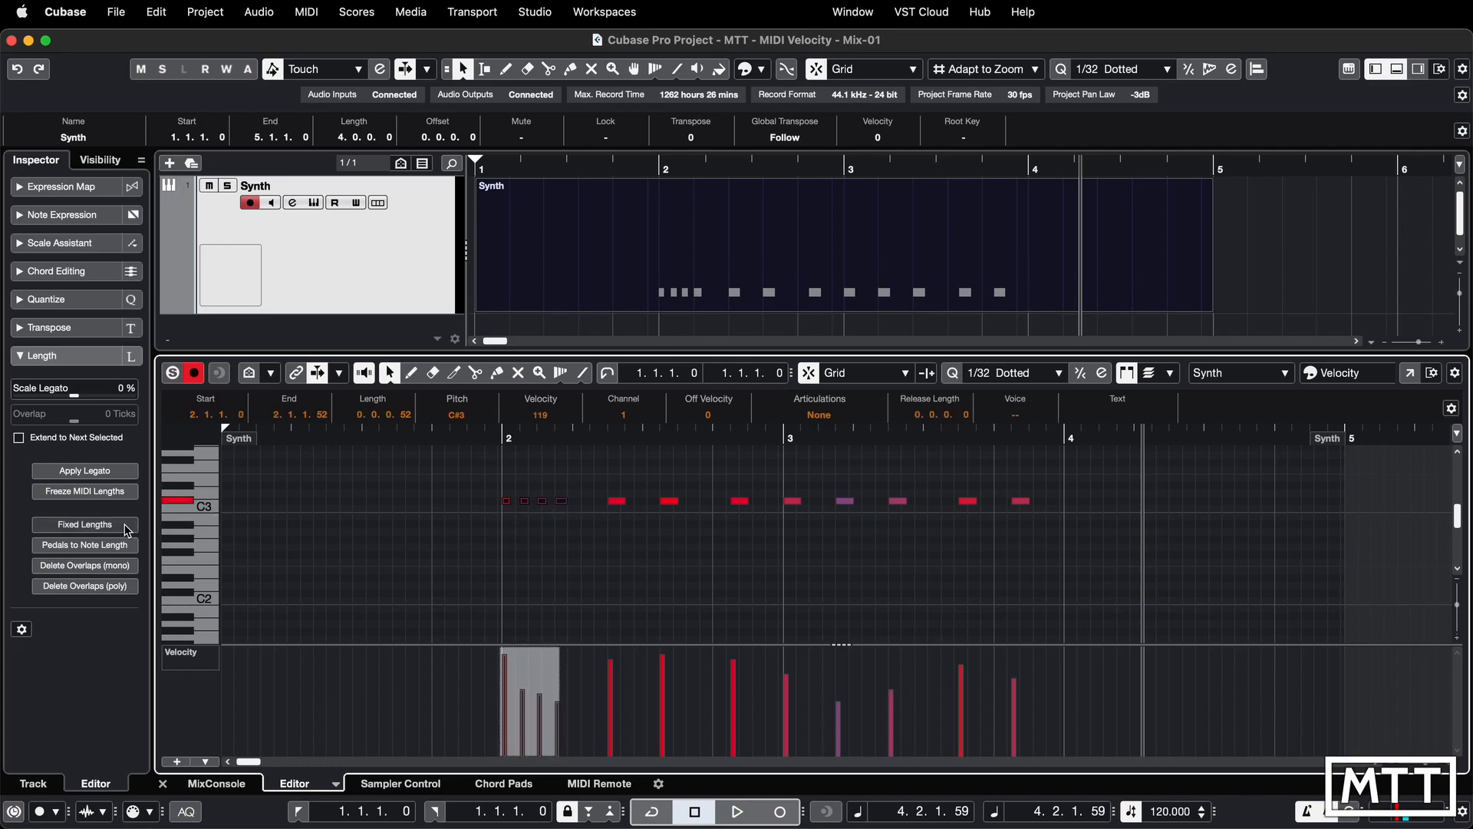
click(96, 525)
click(529, 536)
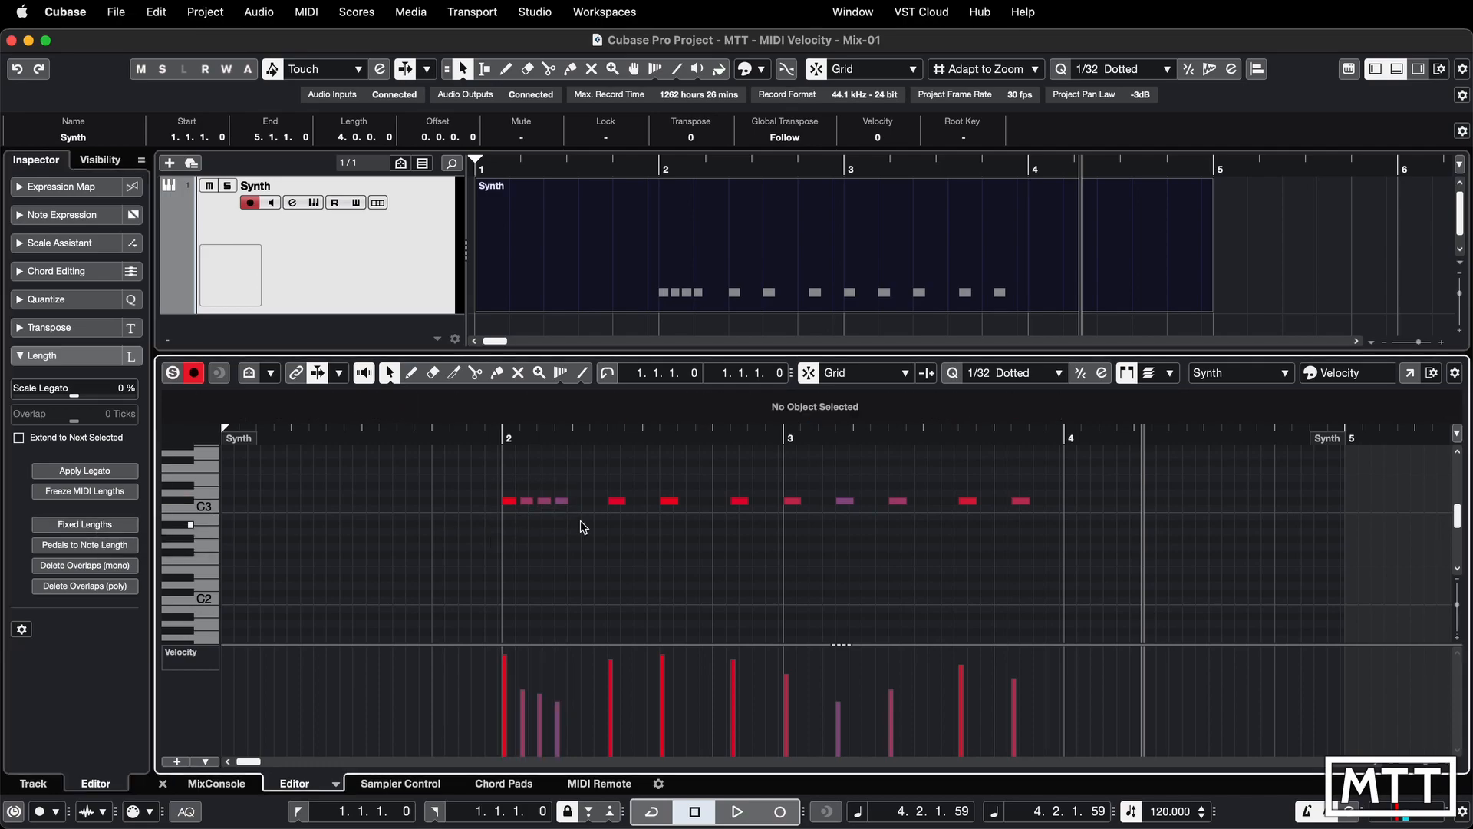
Play back the edited rhythm from the start of bar 2
click(500, 439)
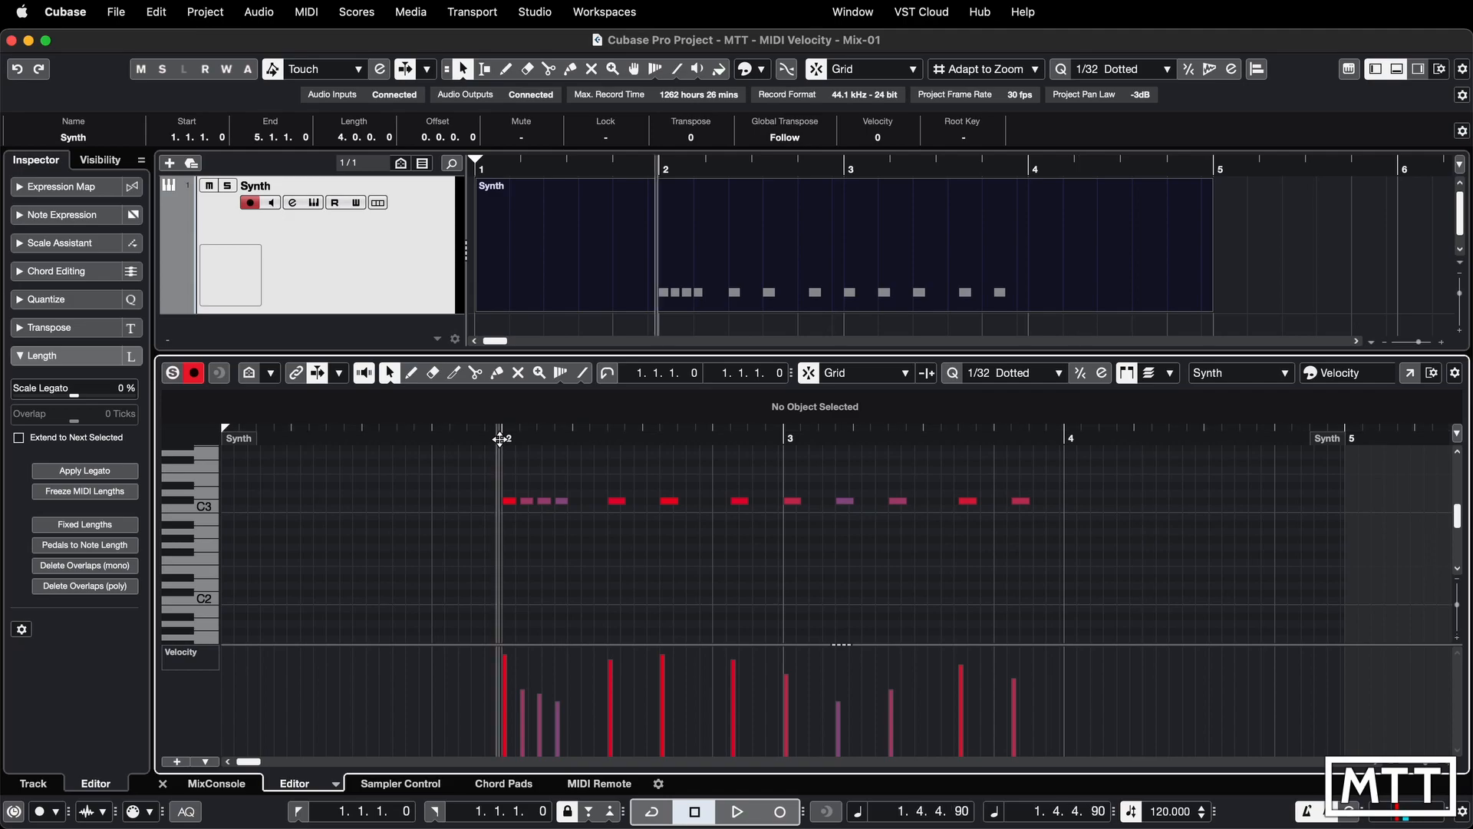
key(space)
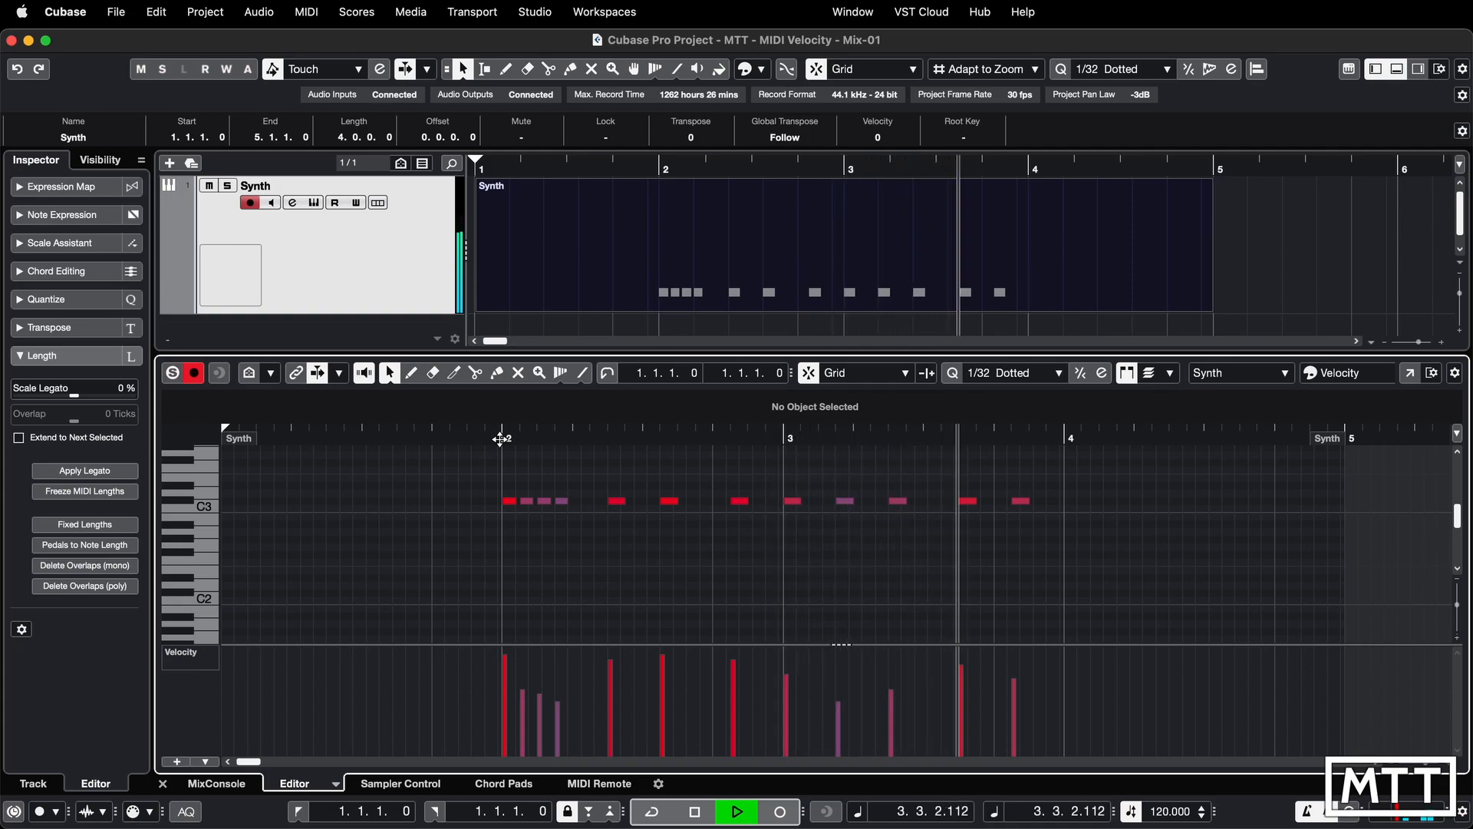
key(space)
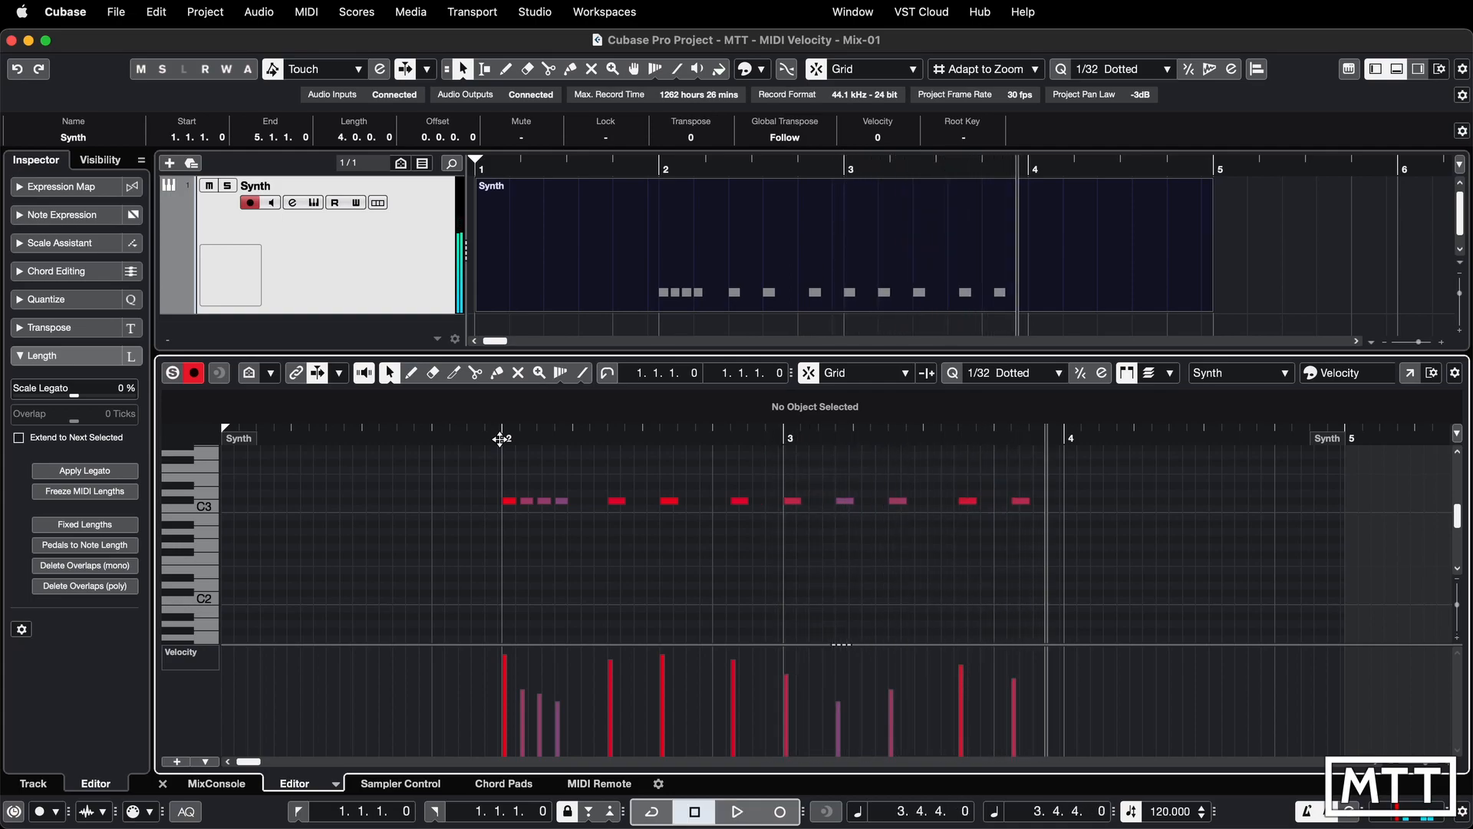
Set the quantize value back to 1/16 and move the sixth note one sixteenth later
click(1017, 373)
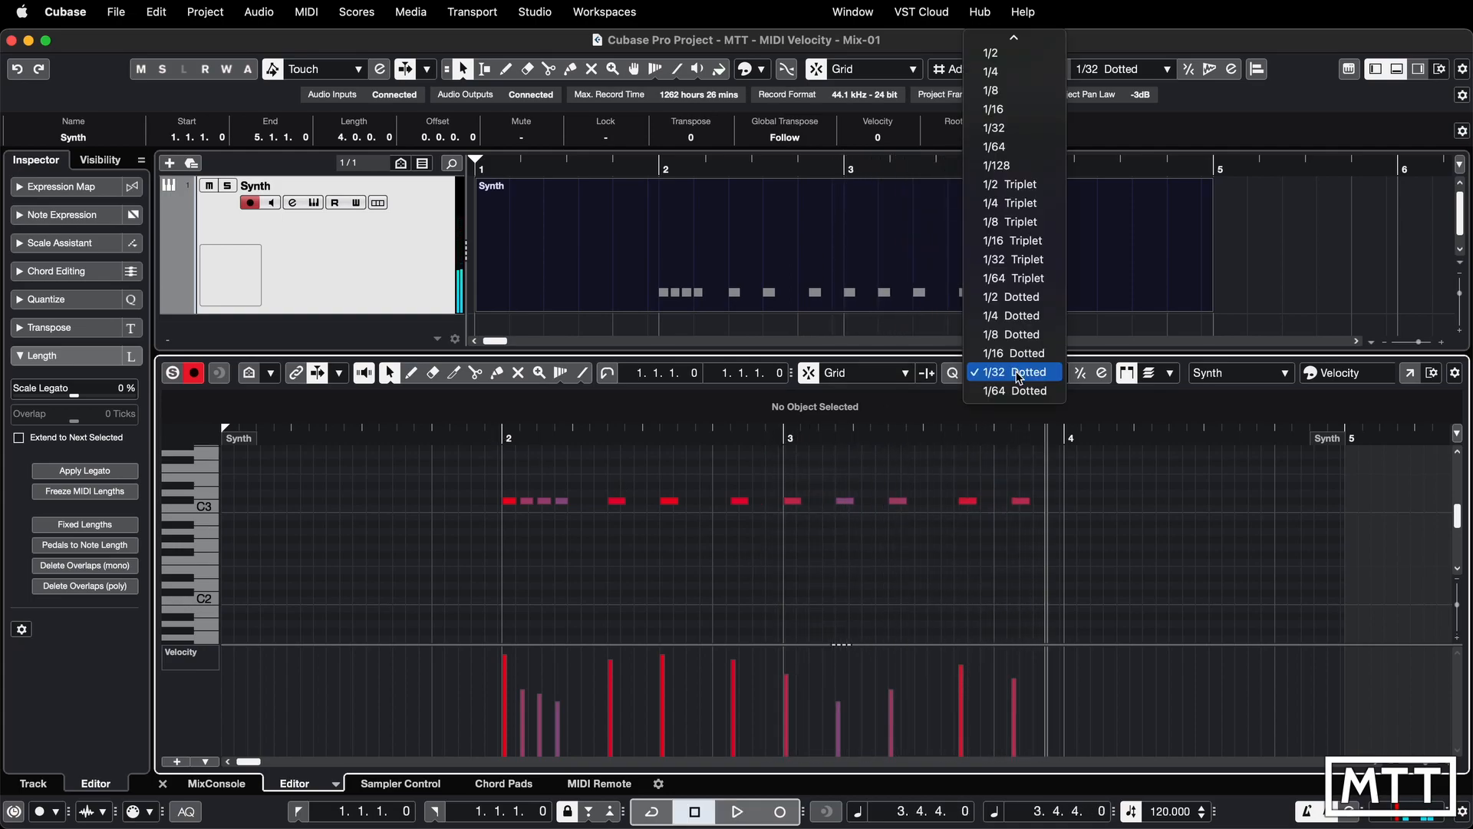
click(996, 109)
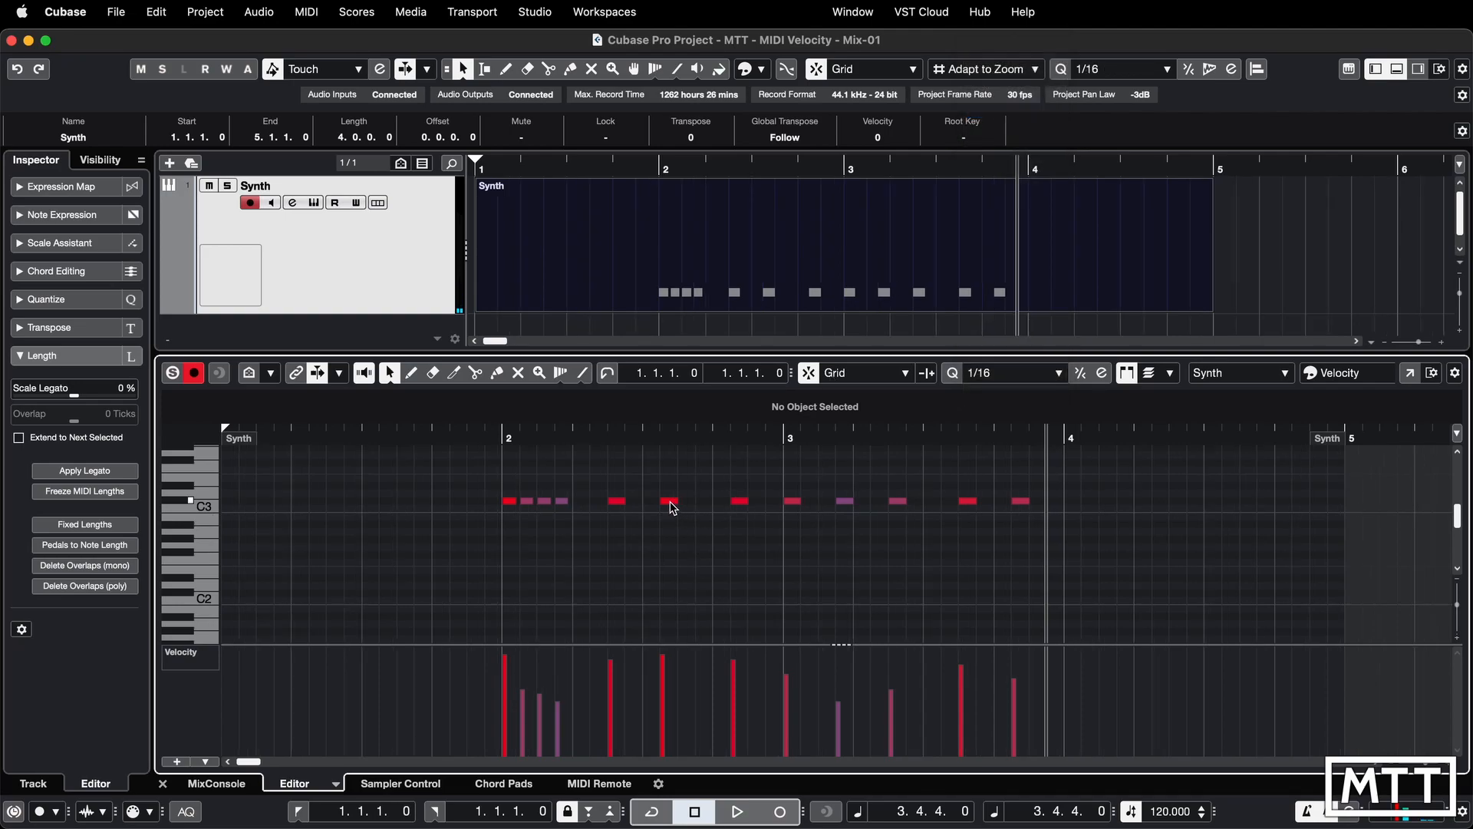
click(674, 503)
drag(682, 508, 700, 506)
click(689, 535)
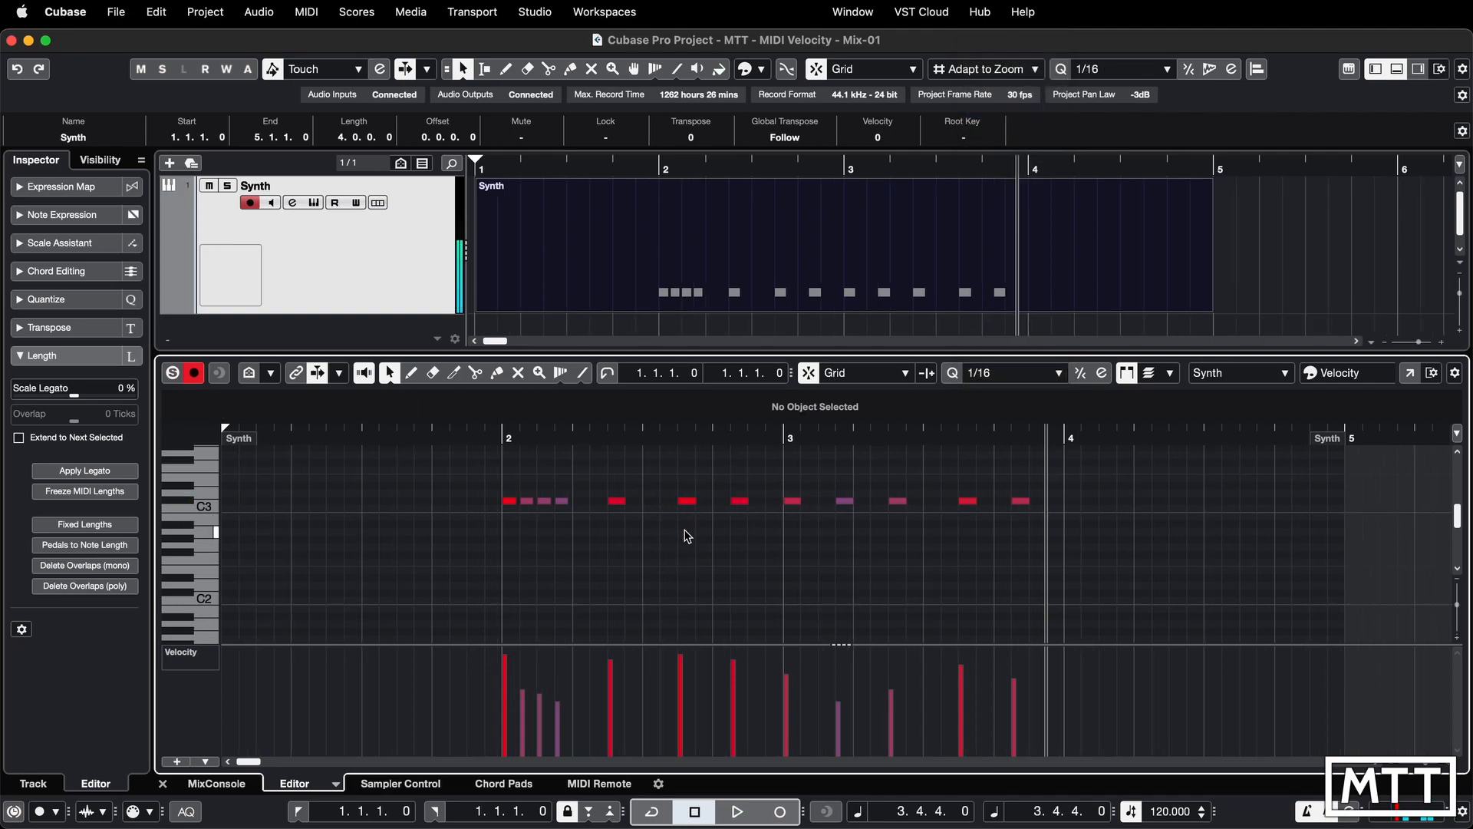
Play back the corrected rhythm and close the note editor
key(space)
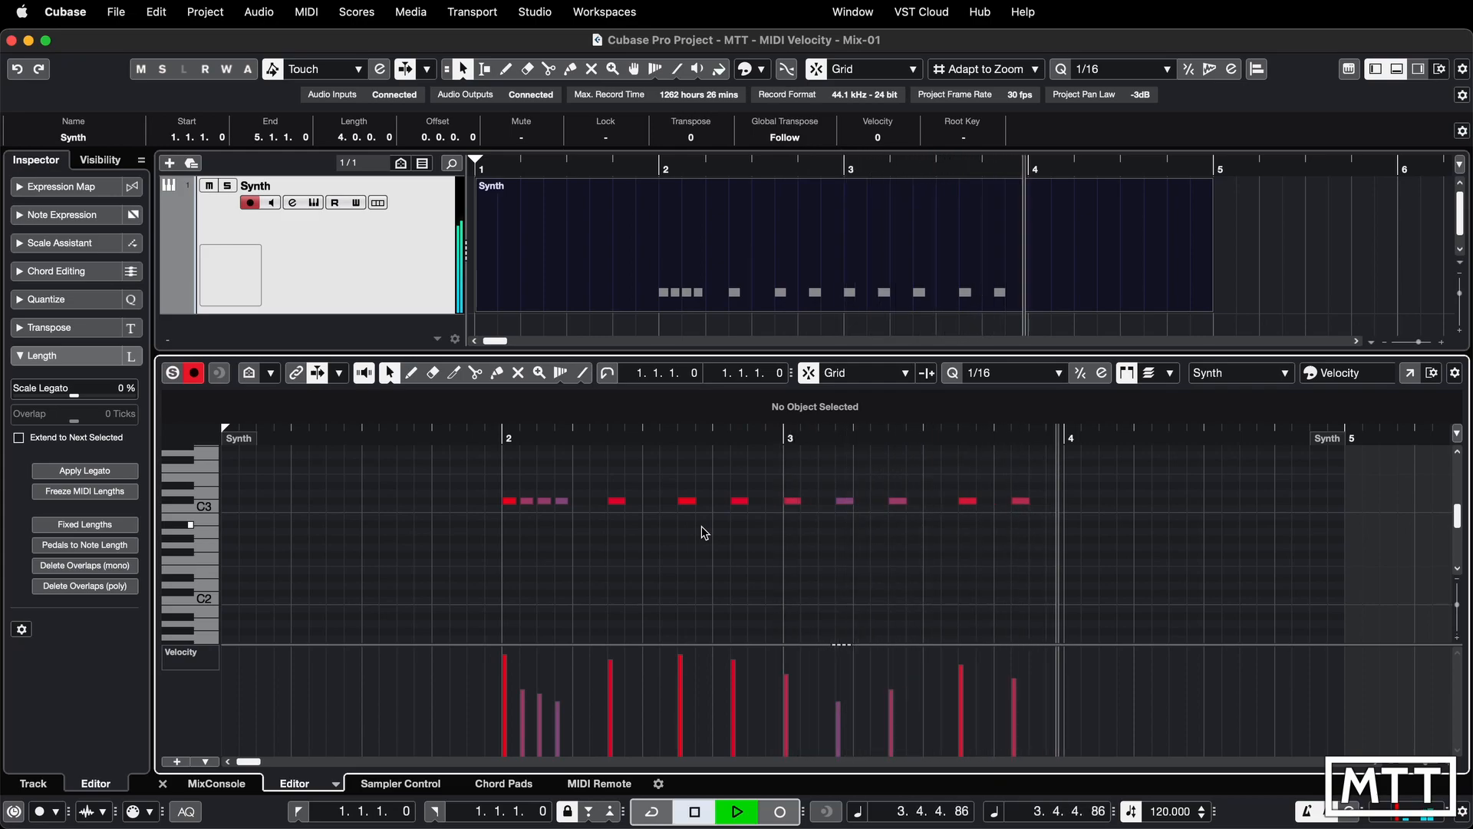
key(space)
key(Return)
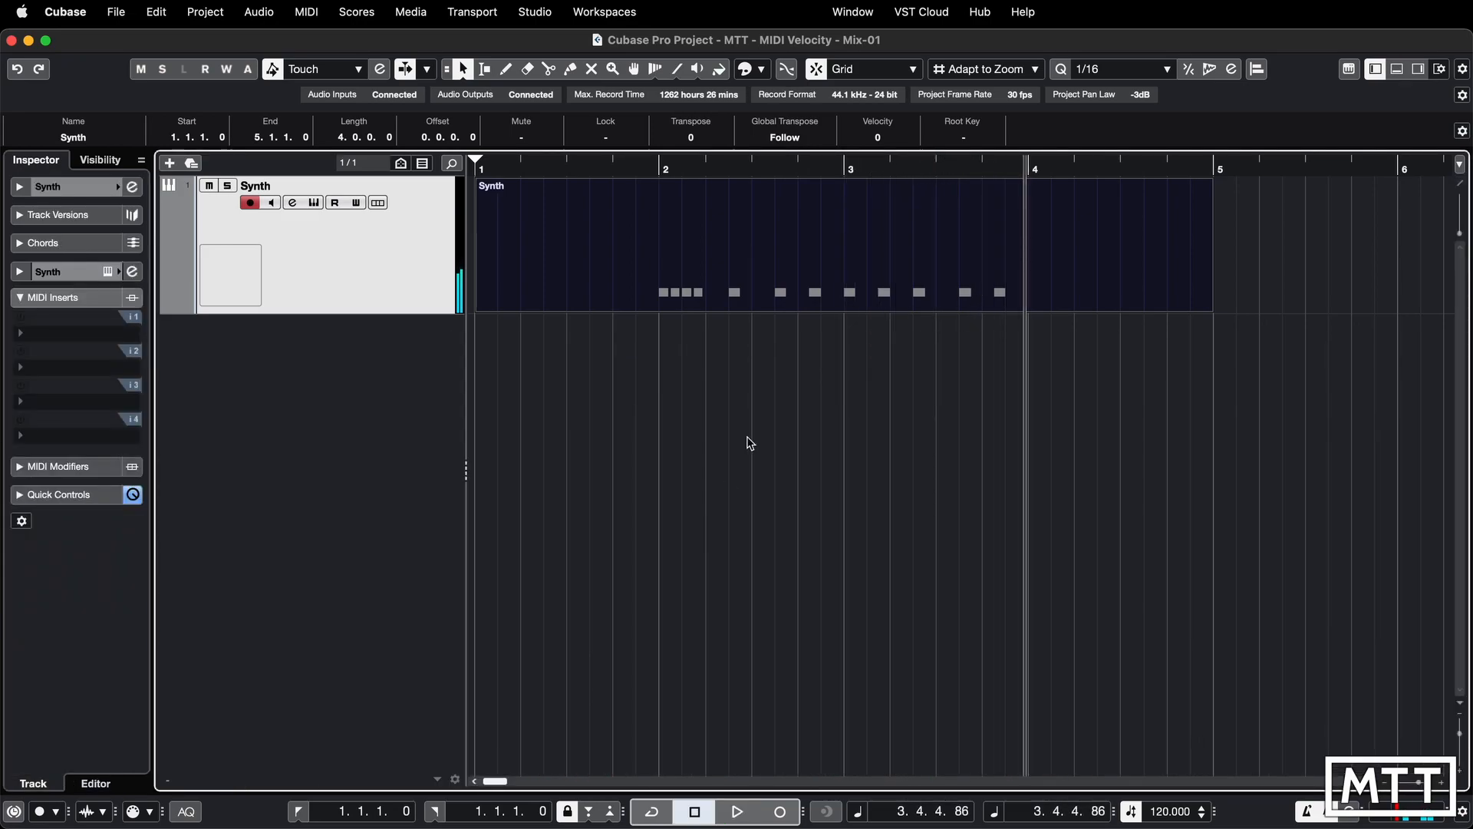
Trim the Synth part to run from bar 2 to bar 4, and move it to start at bar 1
drag(481, 308, 661, 308)
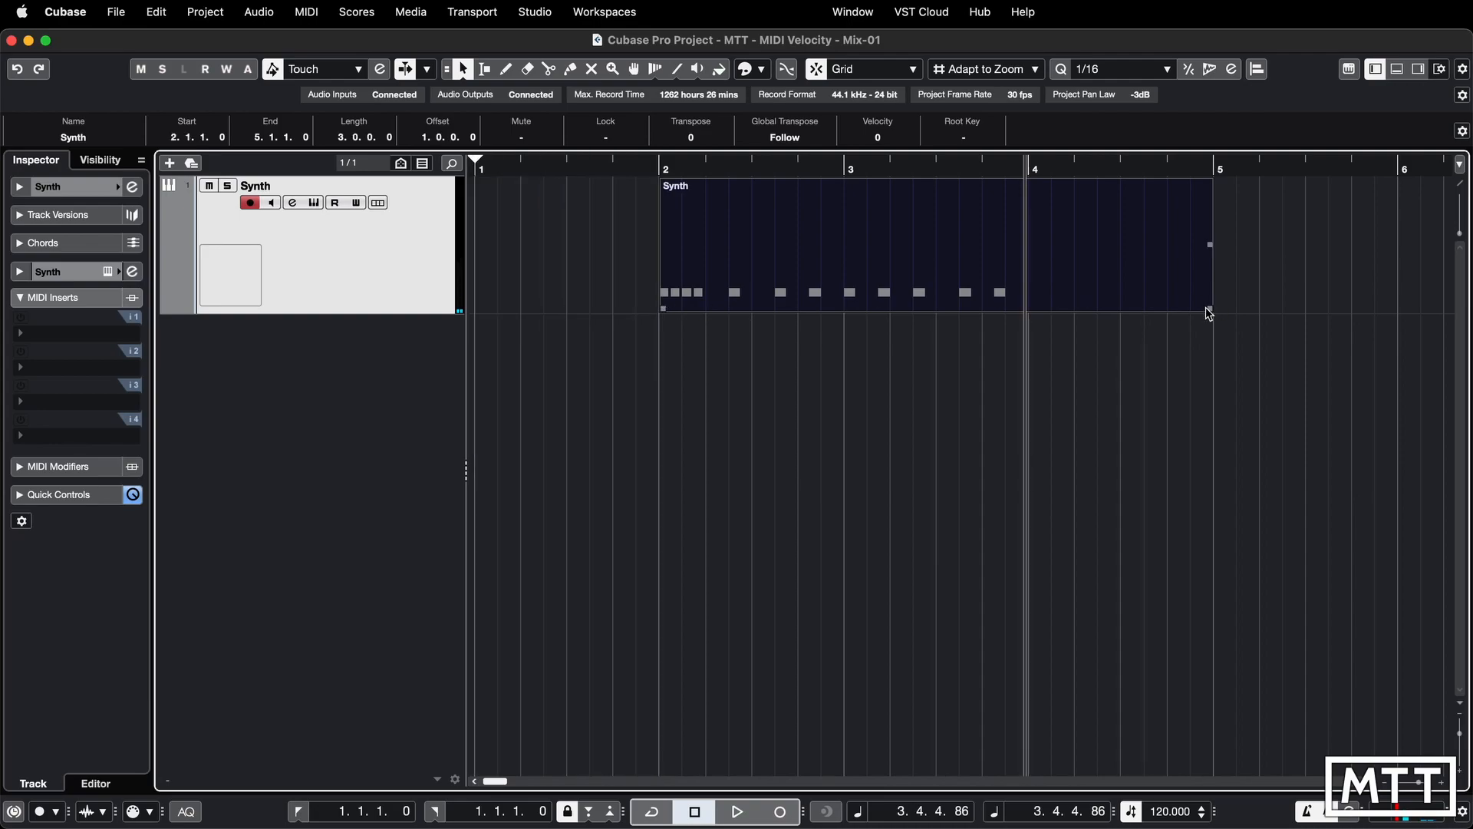
drag(1212, 310, 1028, 309)
click(1090, 287)
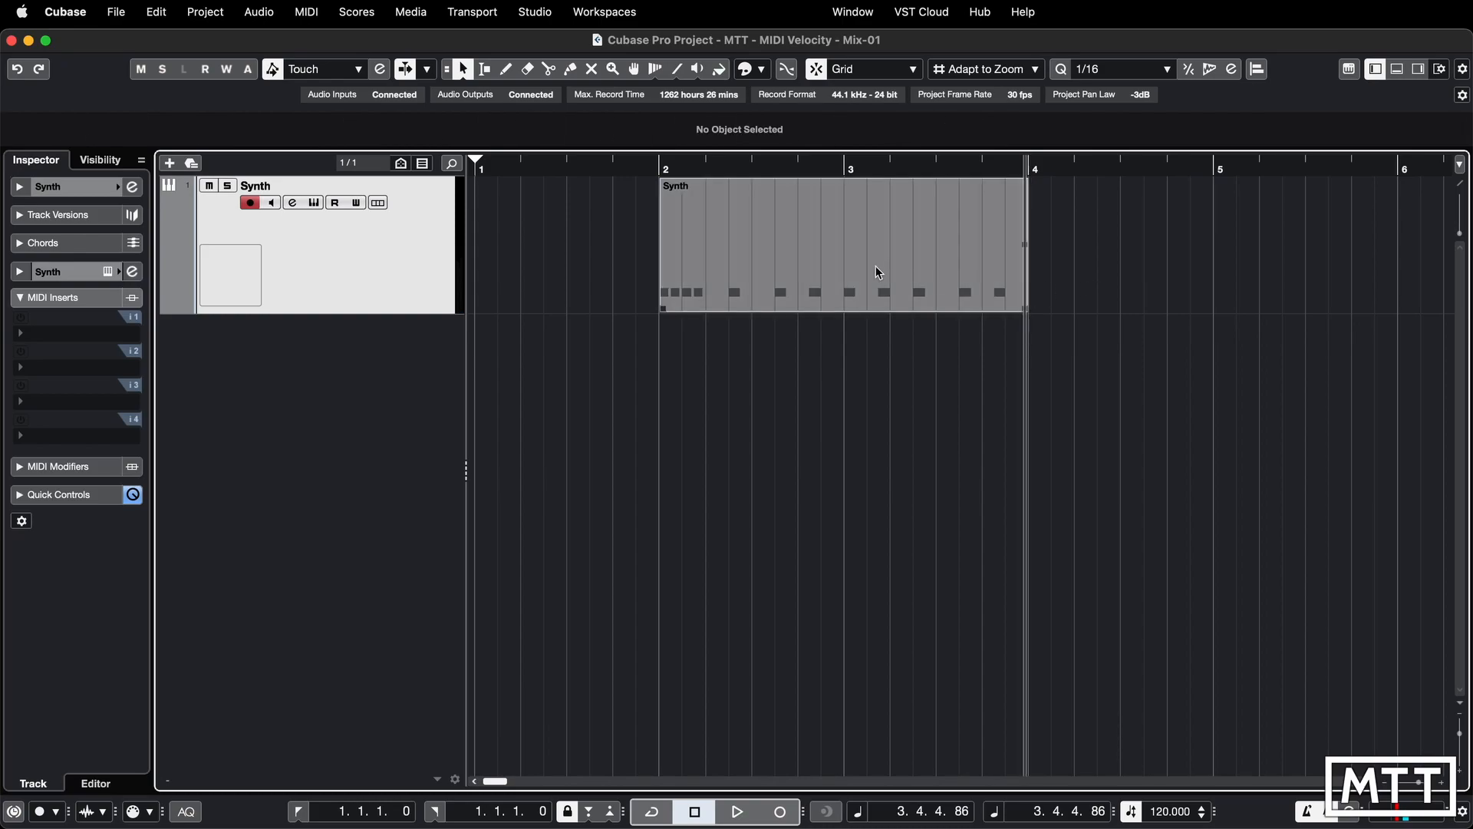
drag(877, 267, 688, 264)
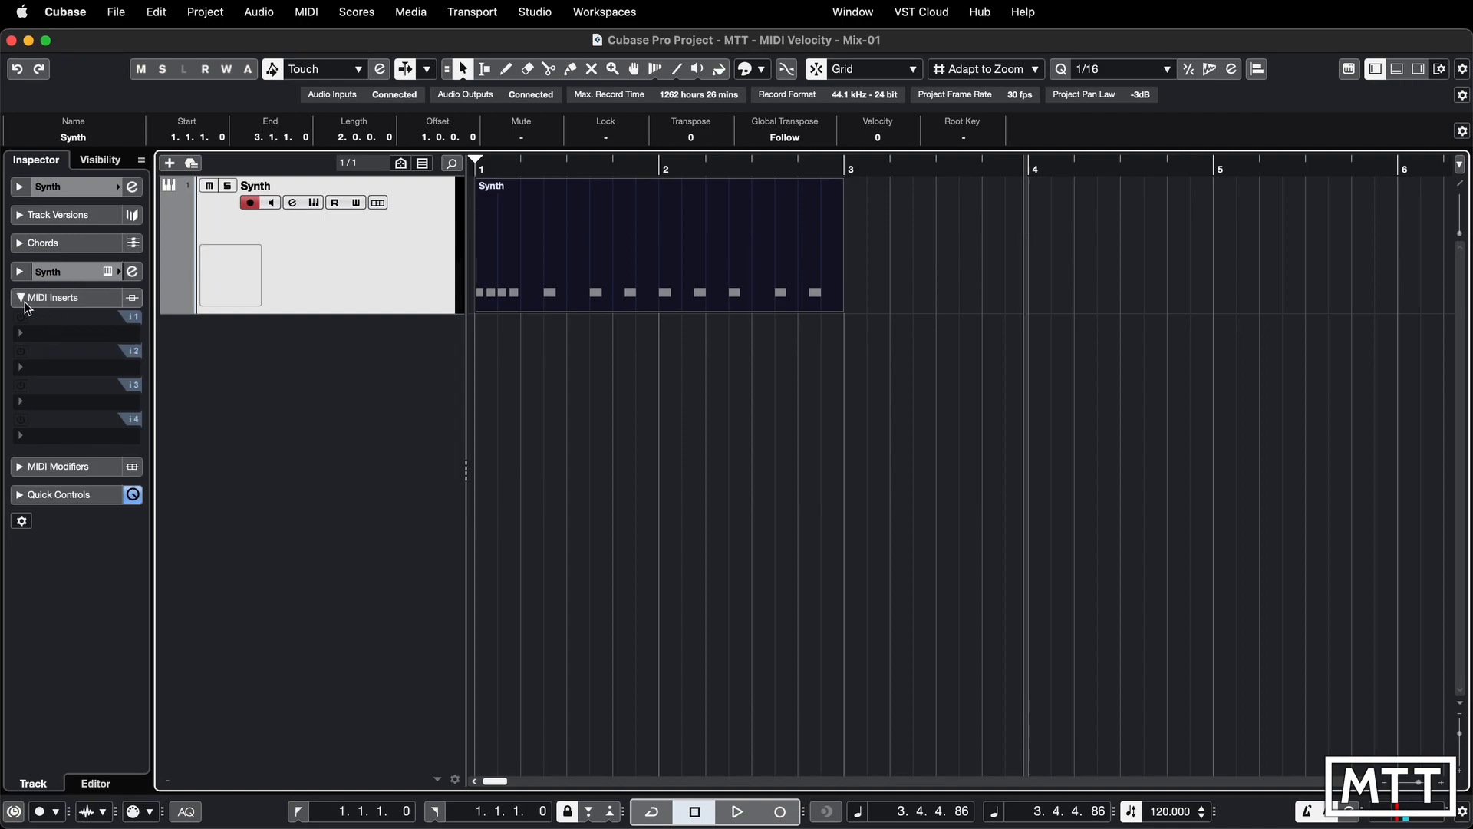
Load Arpache SX into the first MIDI insert slot of the Synth track
click(23, 522)
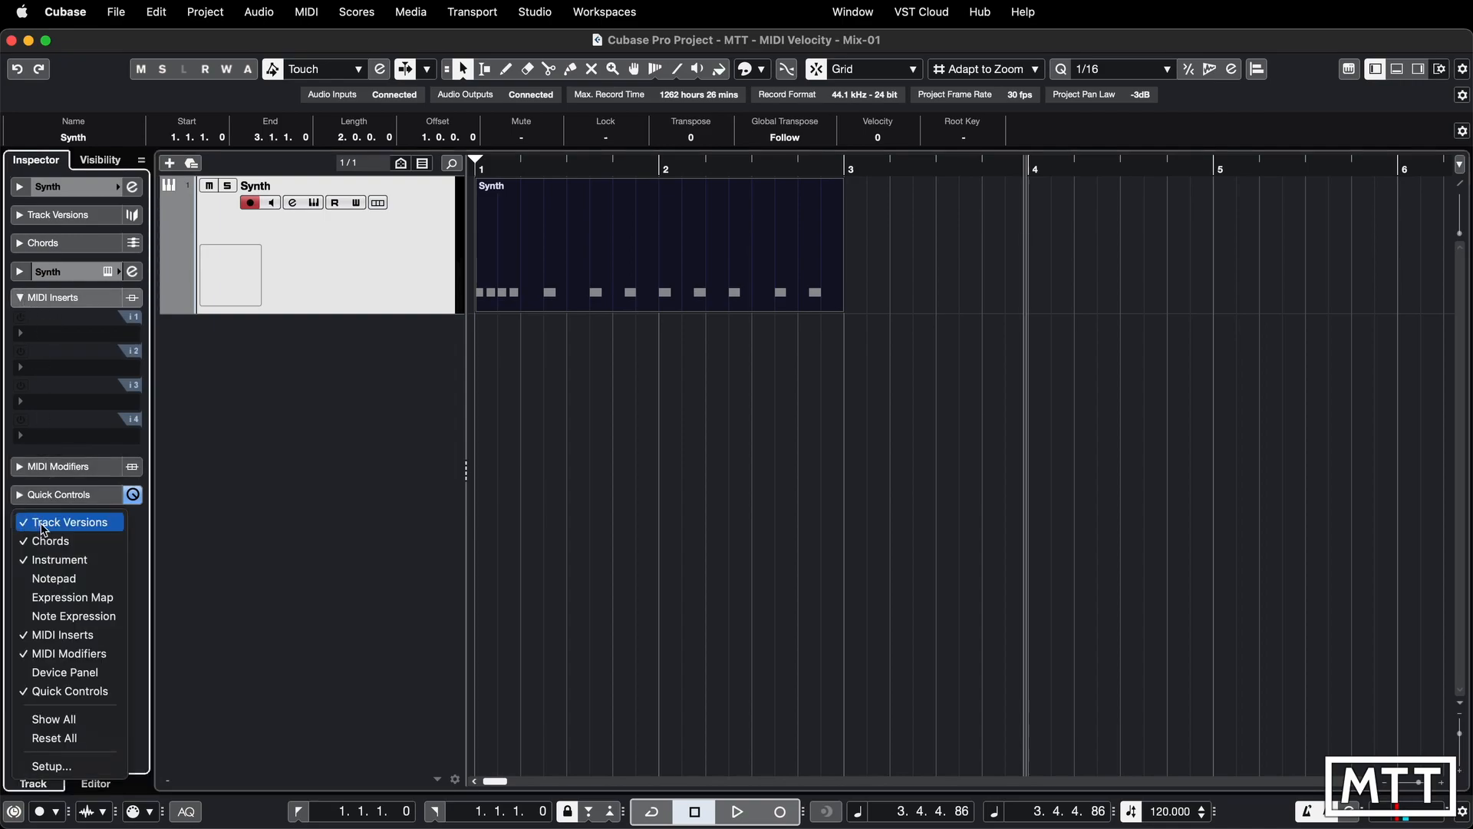
click(224, 513)
click(60, 334)
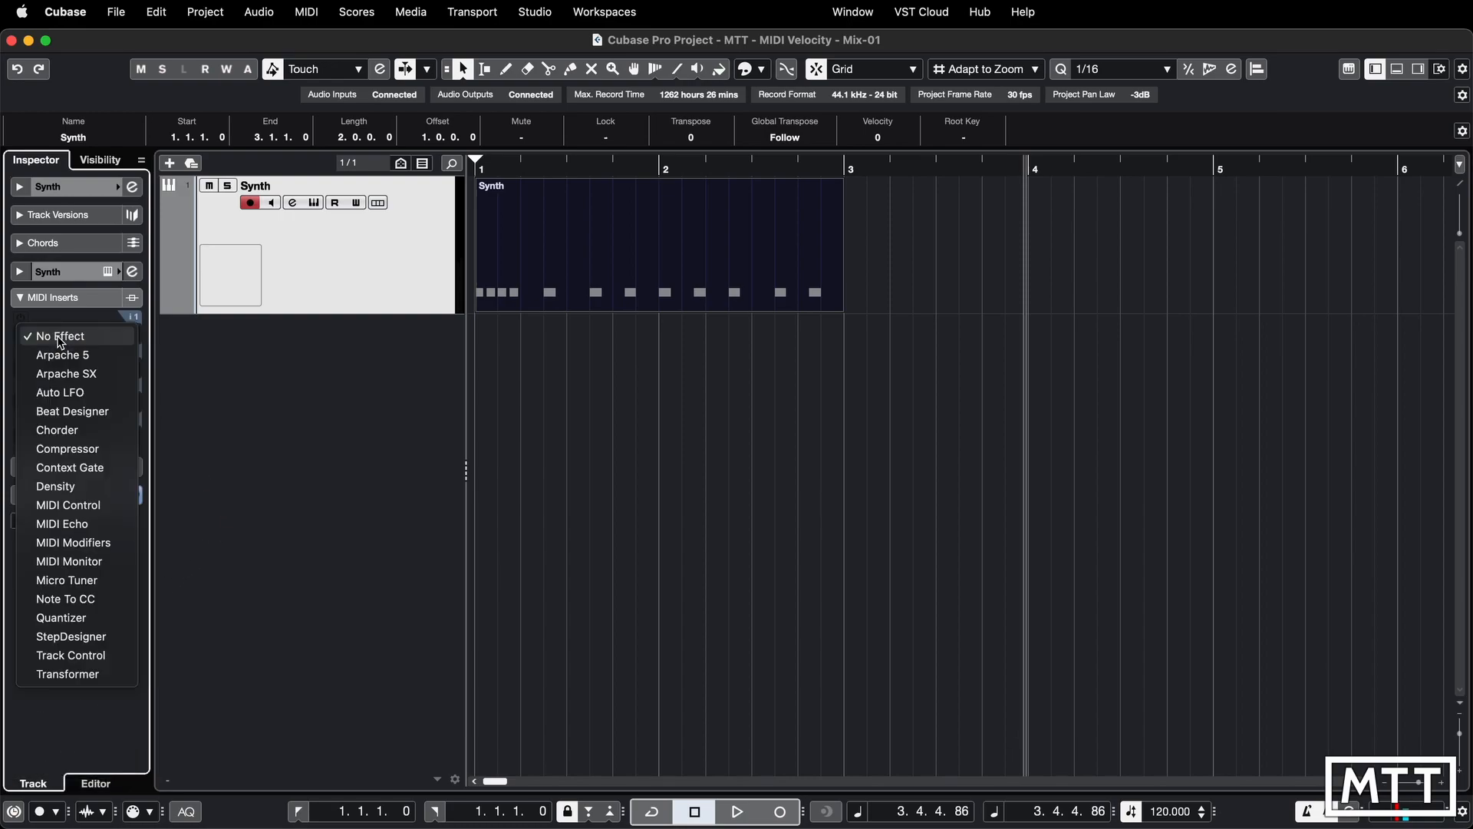
click(79, 376)
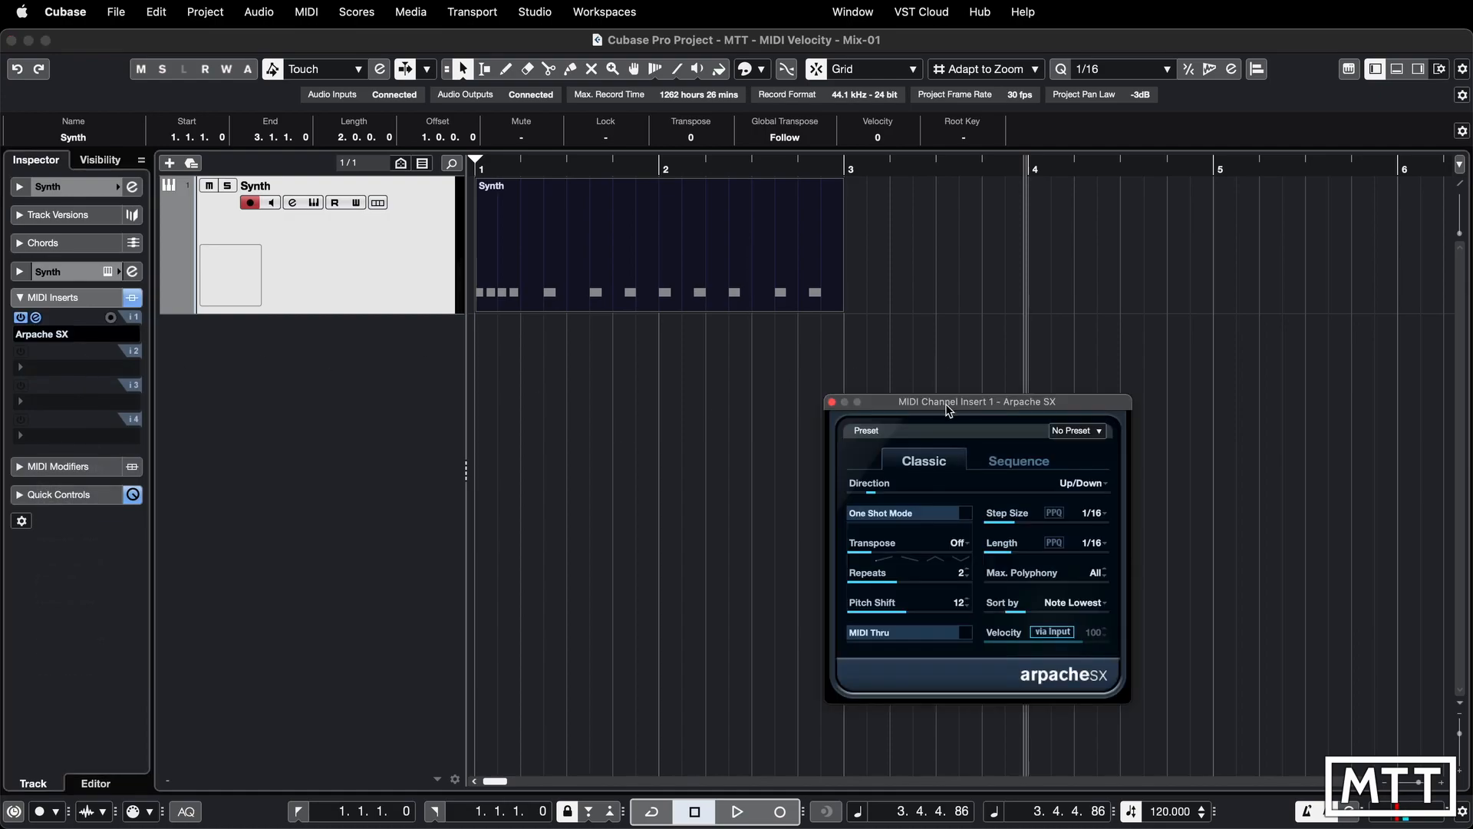
Switch Arpache SX to Sequence mode and place its window just below the Synth part
drag(949, 409, 731, 361)
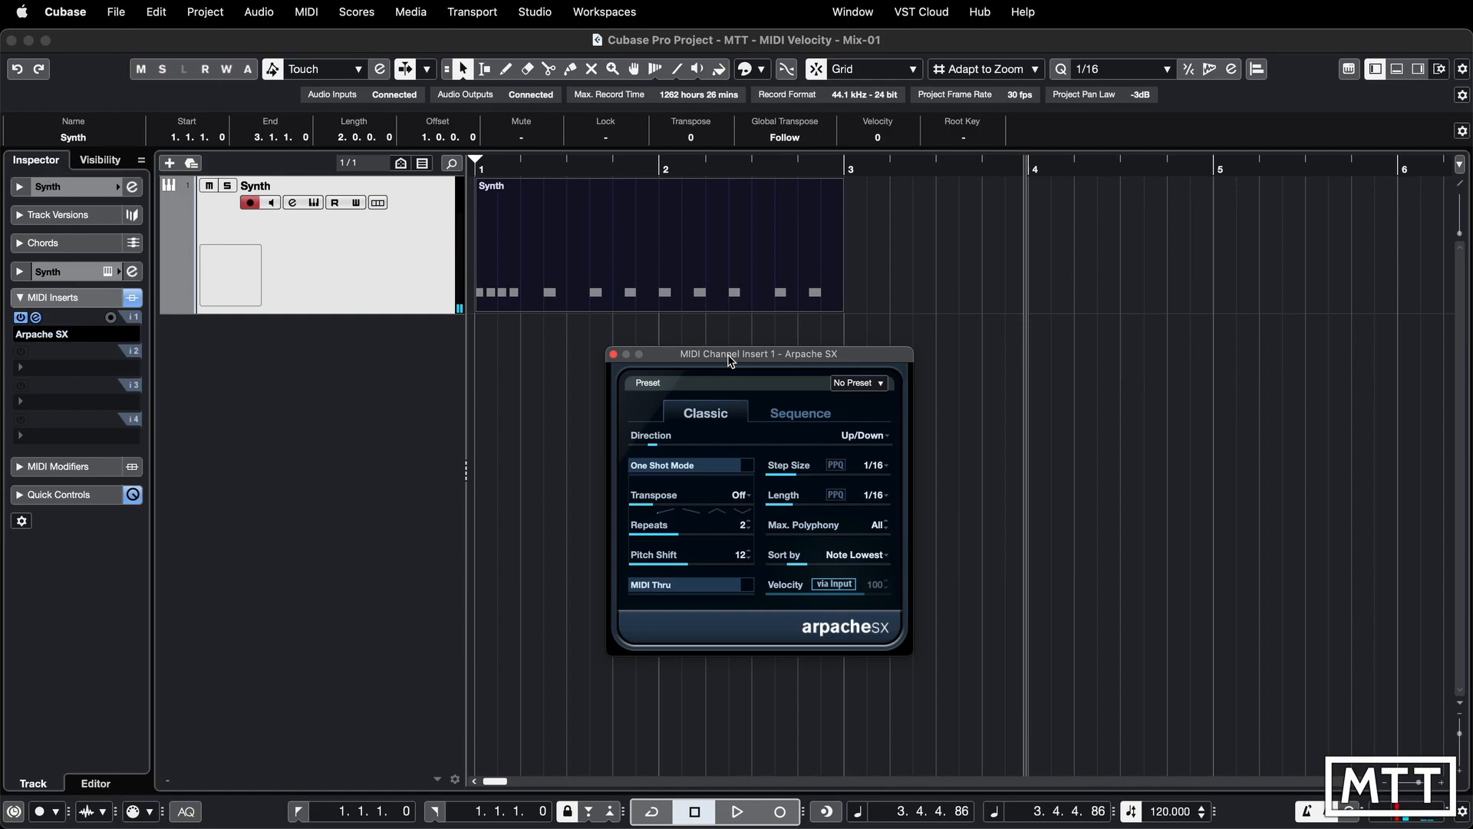
drag(729, 361, 719, 308)
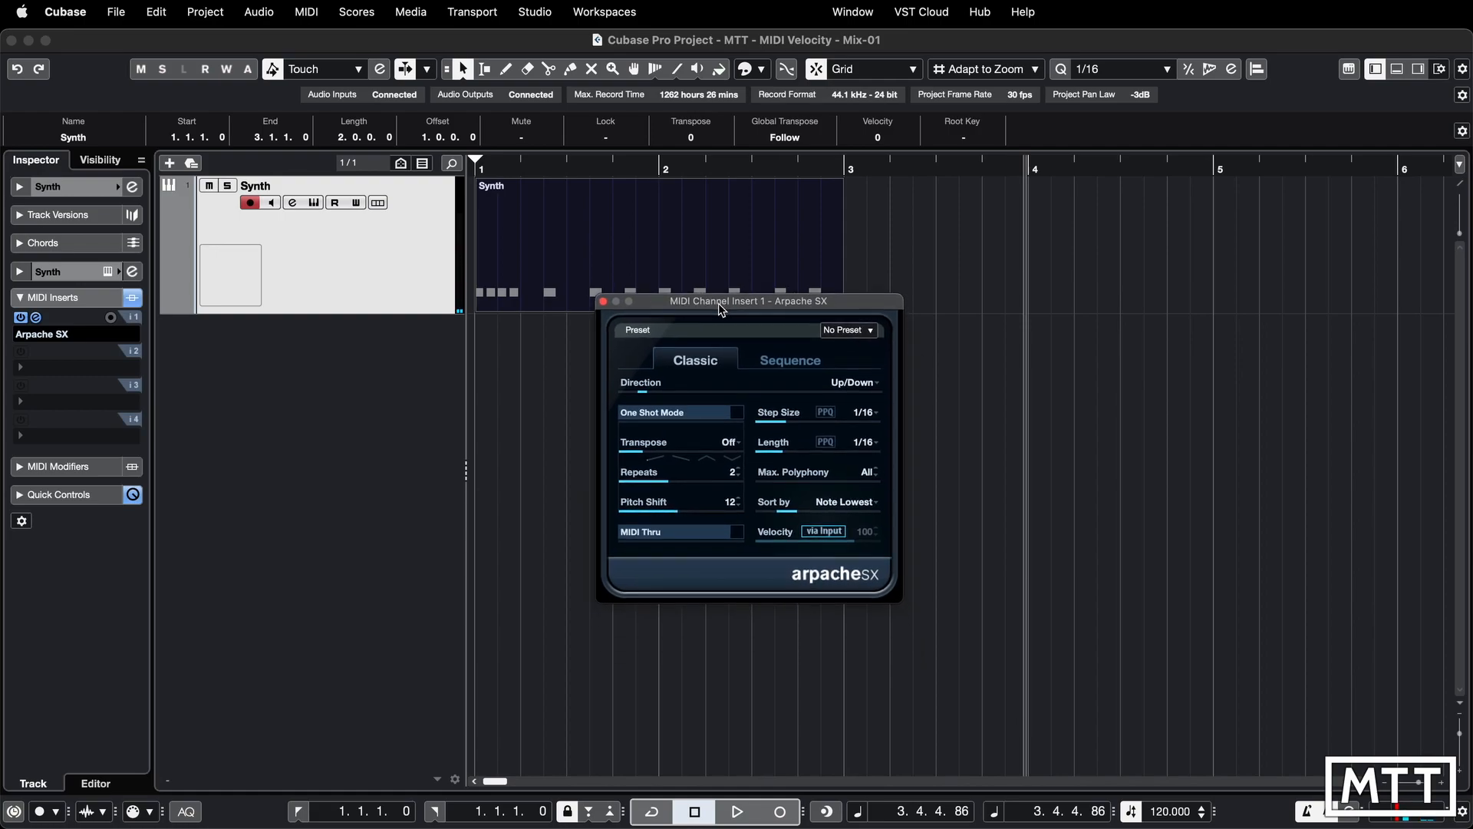
click(788, 360)
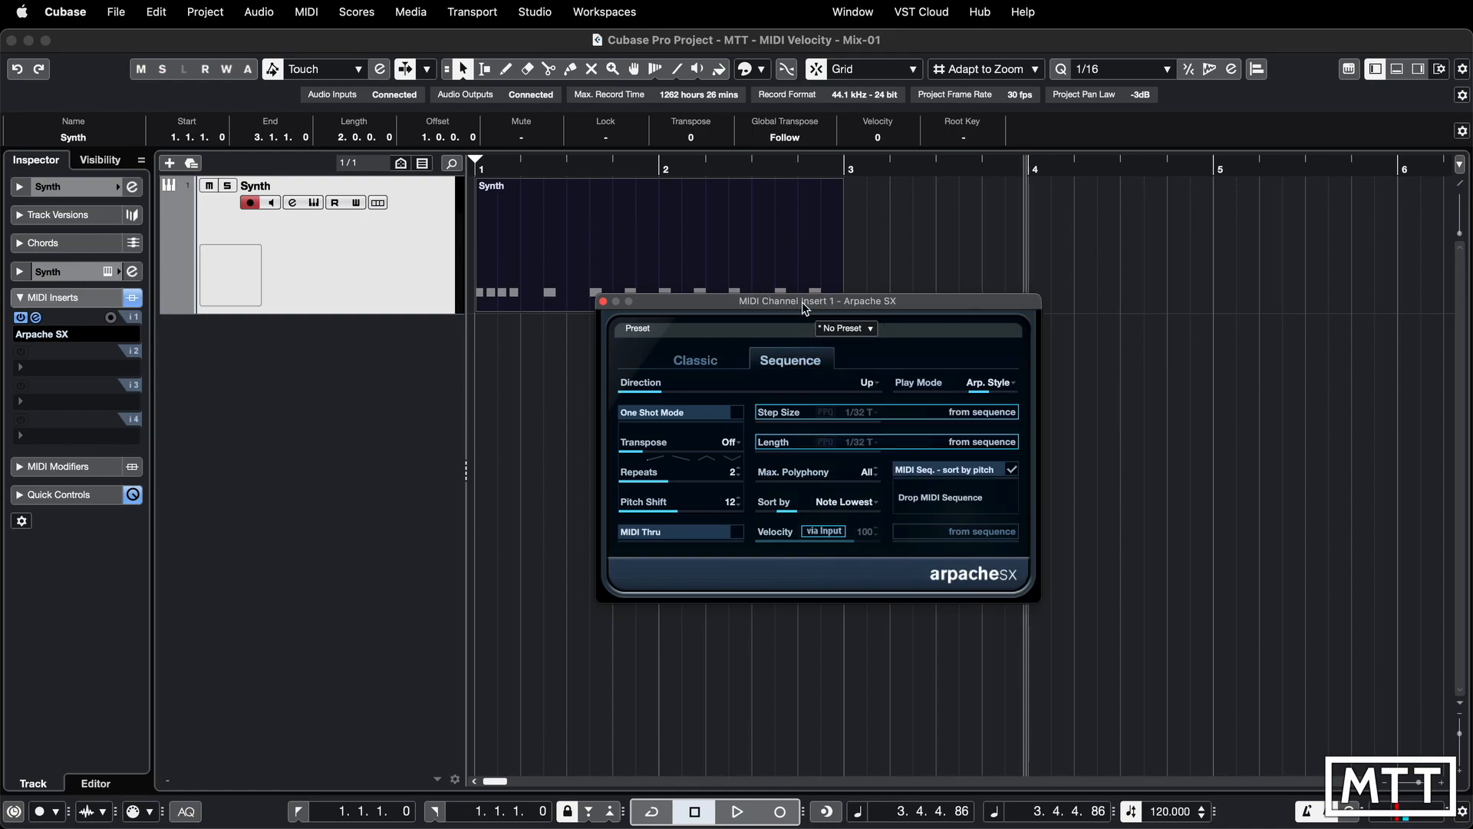
drag(804, 307, 824, 332)
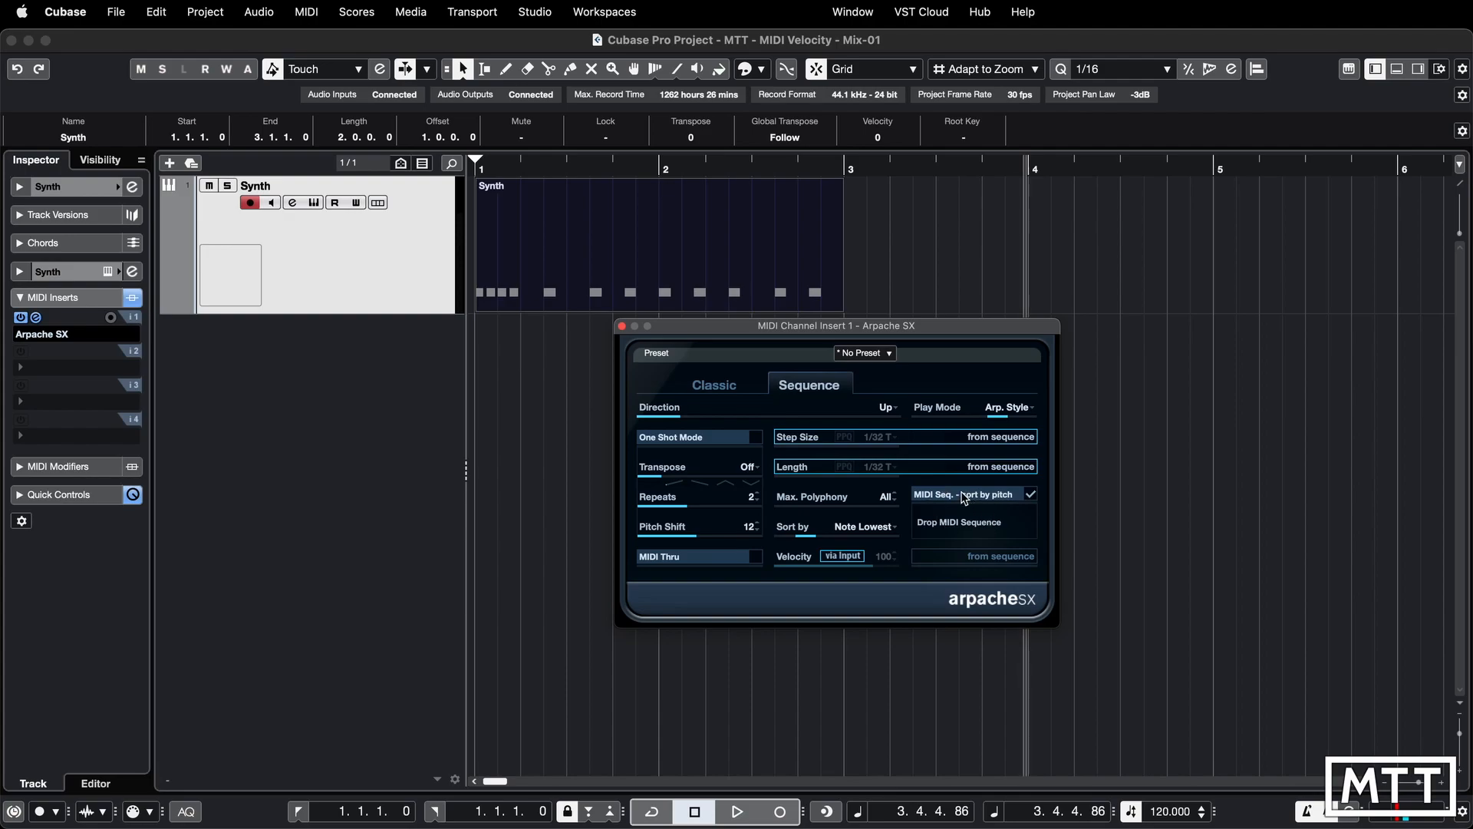
Turn off Always on Top for the Arpache SX window, try grabbing the Synth part, and bring the plug-in window back
right_click(920, 344)
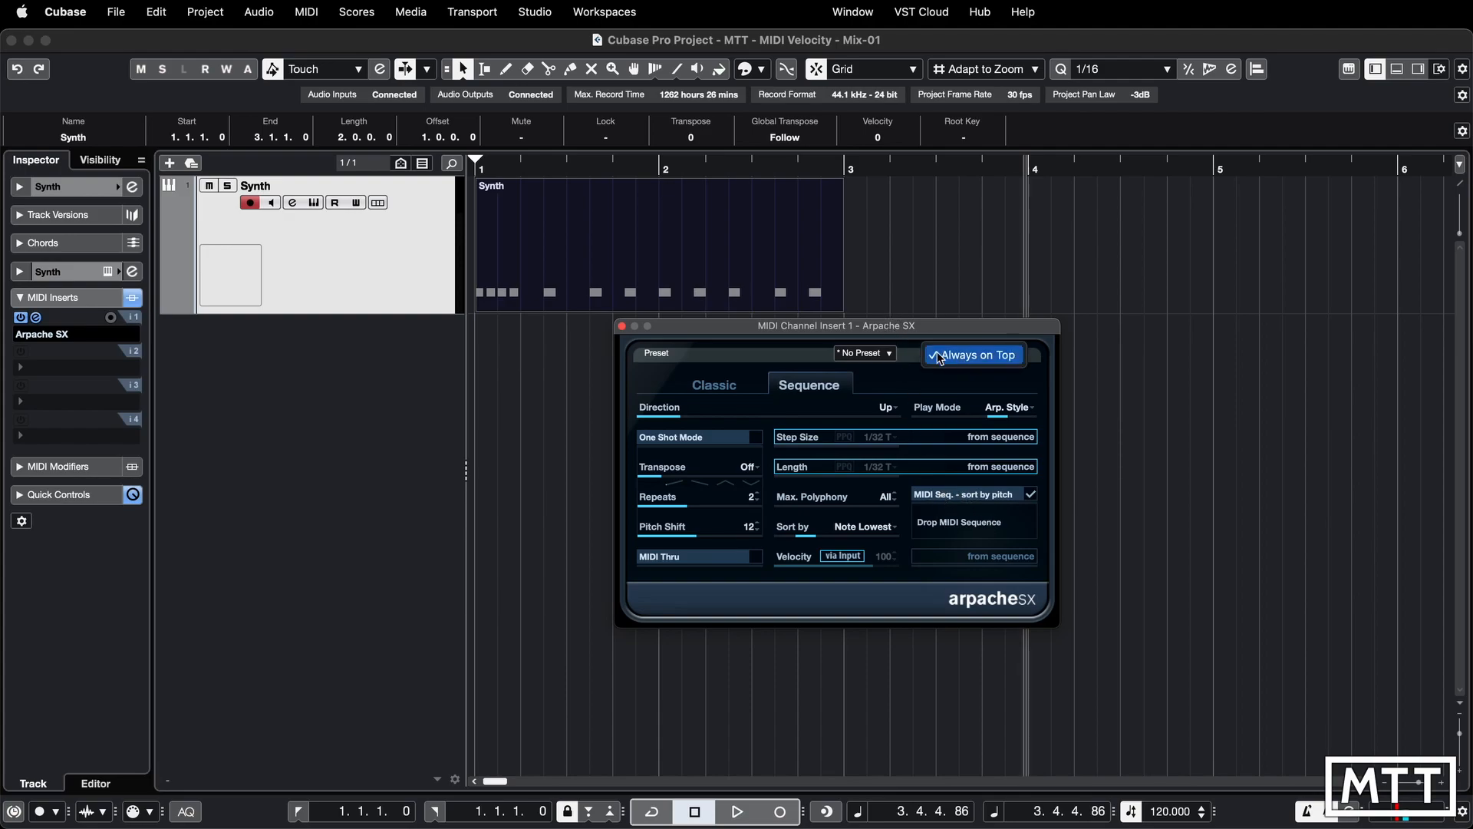
click(973, 355)
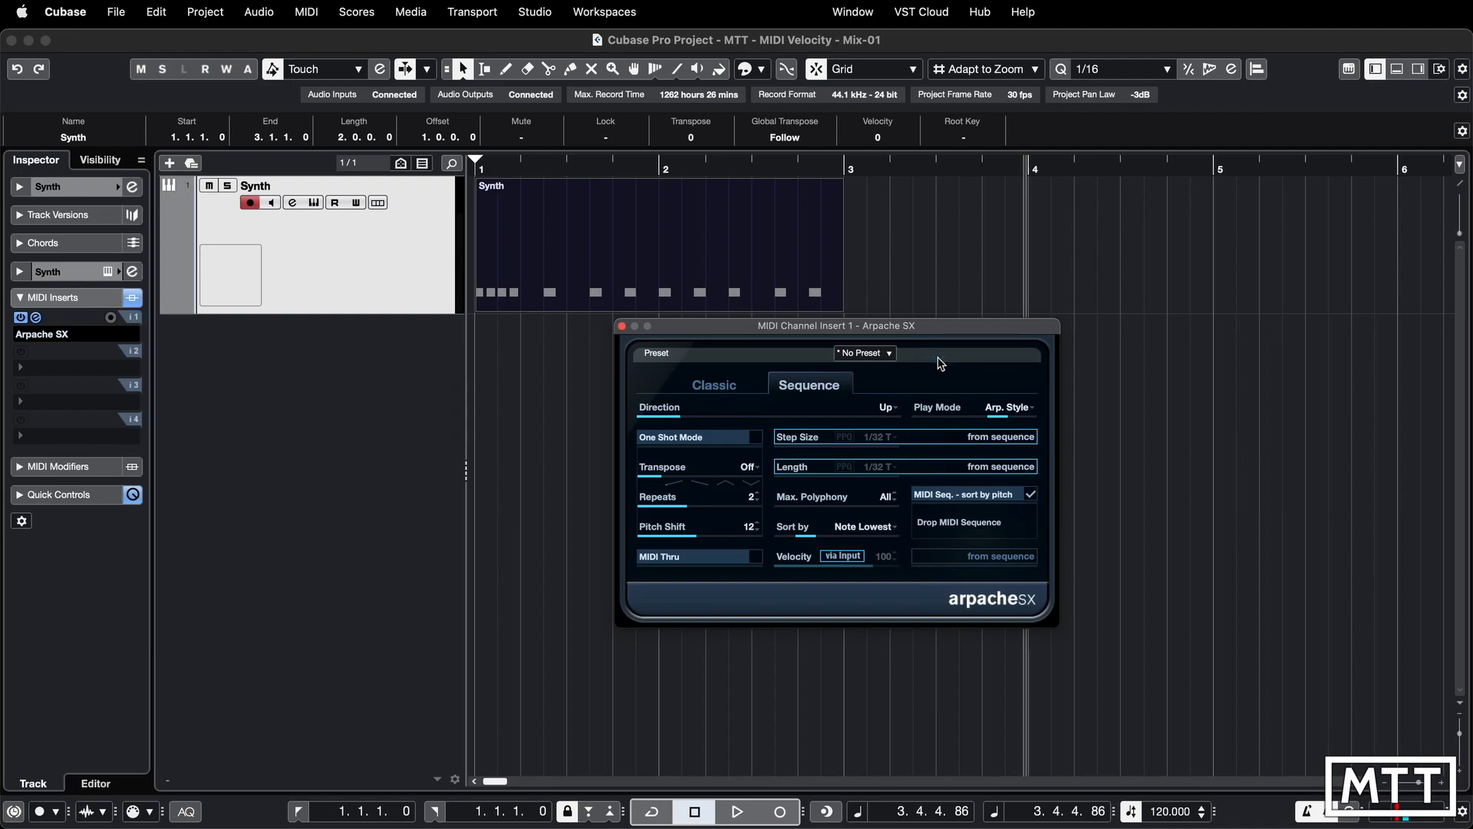
click(814, 279)
drag(814, 279, 753, 250)
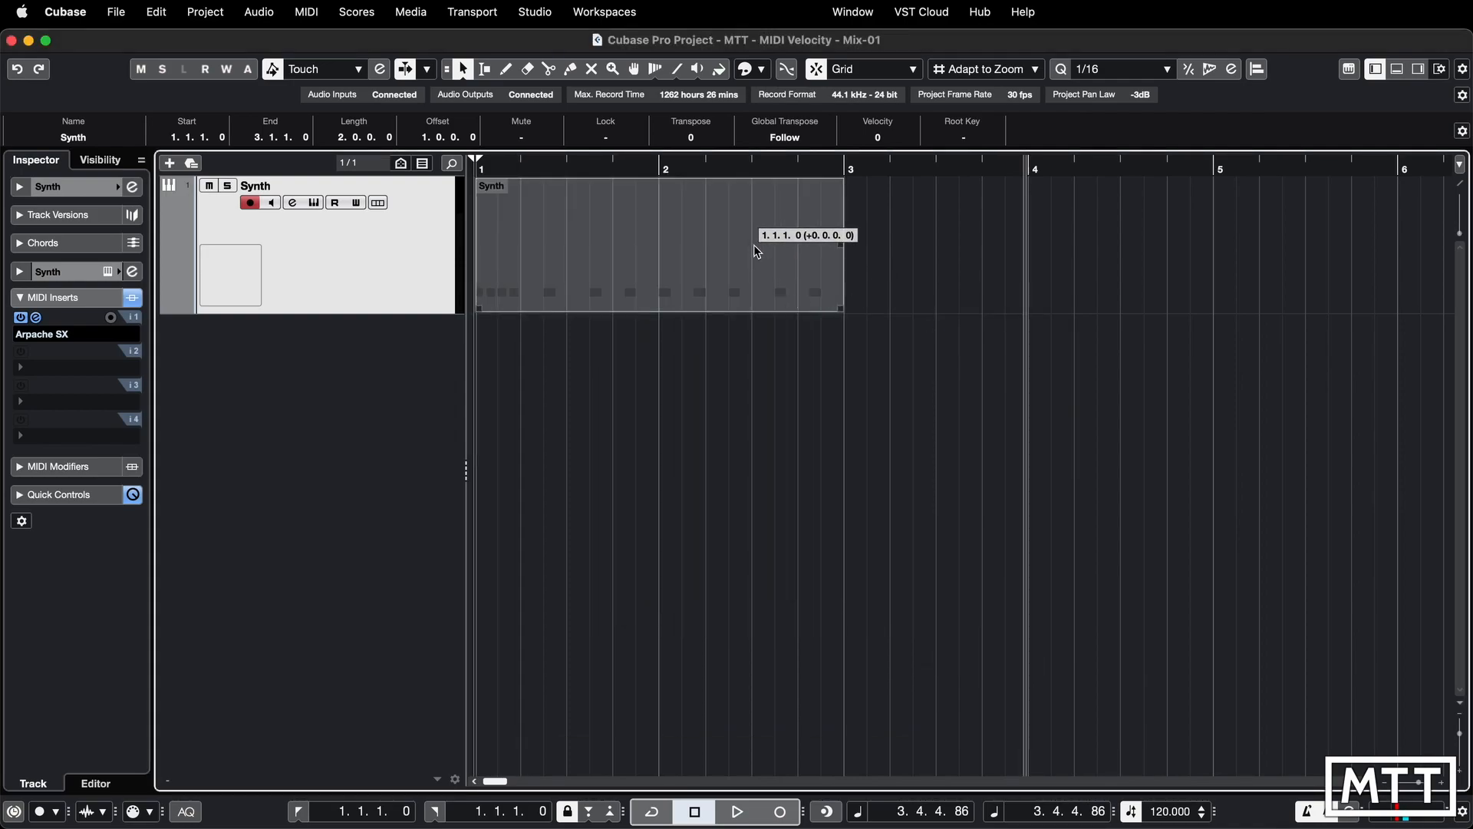
click(36, 318)
click(36, 318)
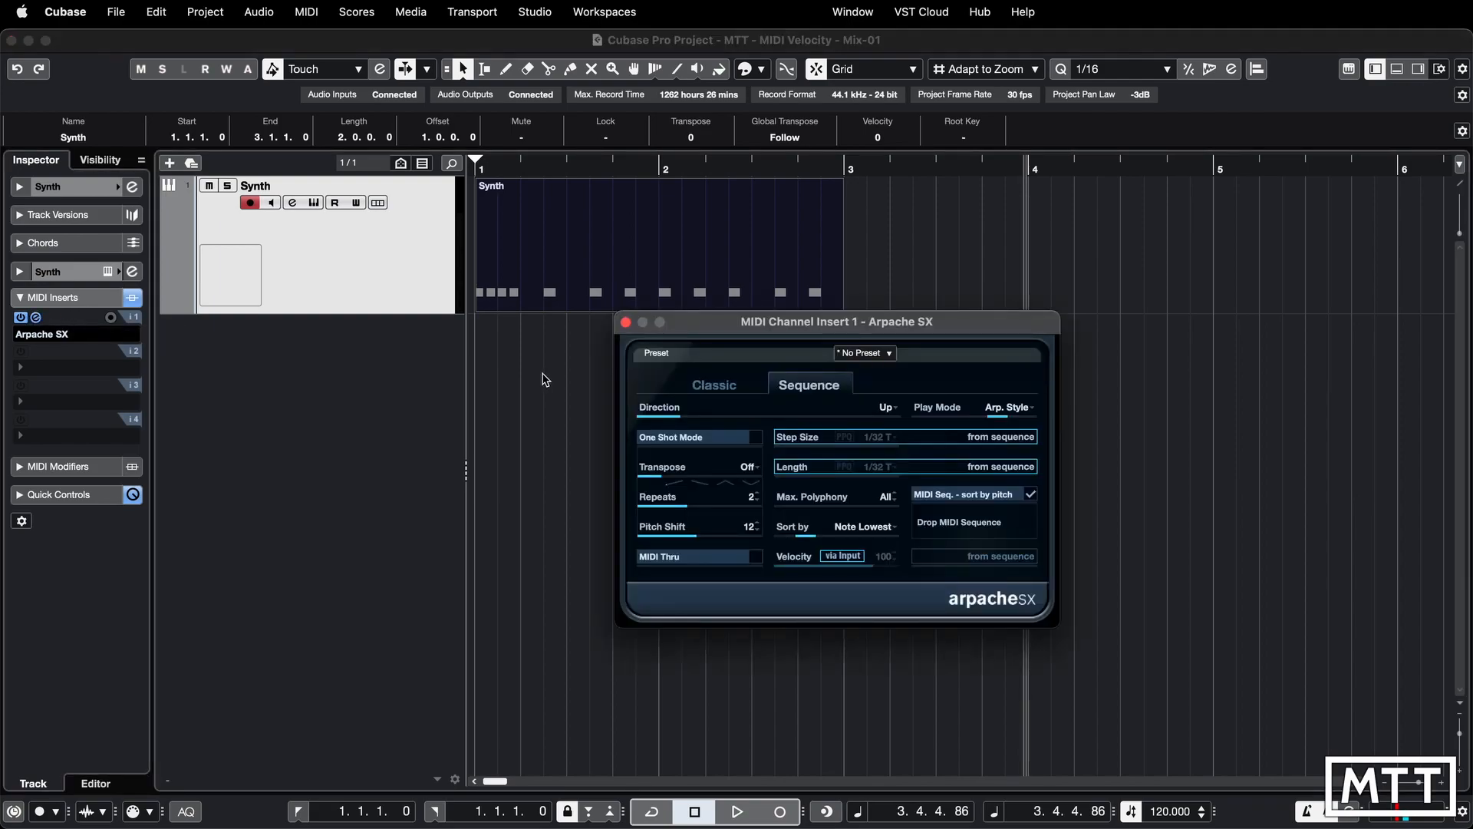
Enable Always on Top for the Arpache SX window and move it beside the end of the Synth part
right_click(937, 364)
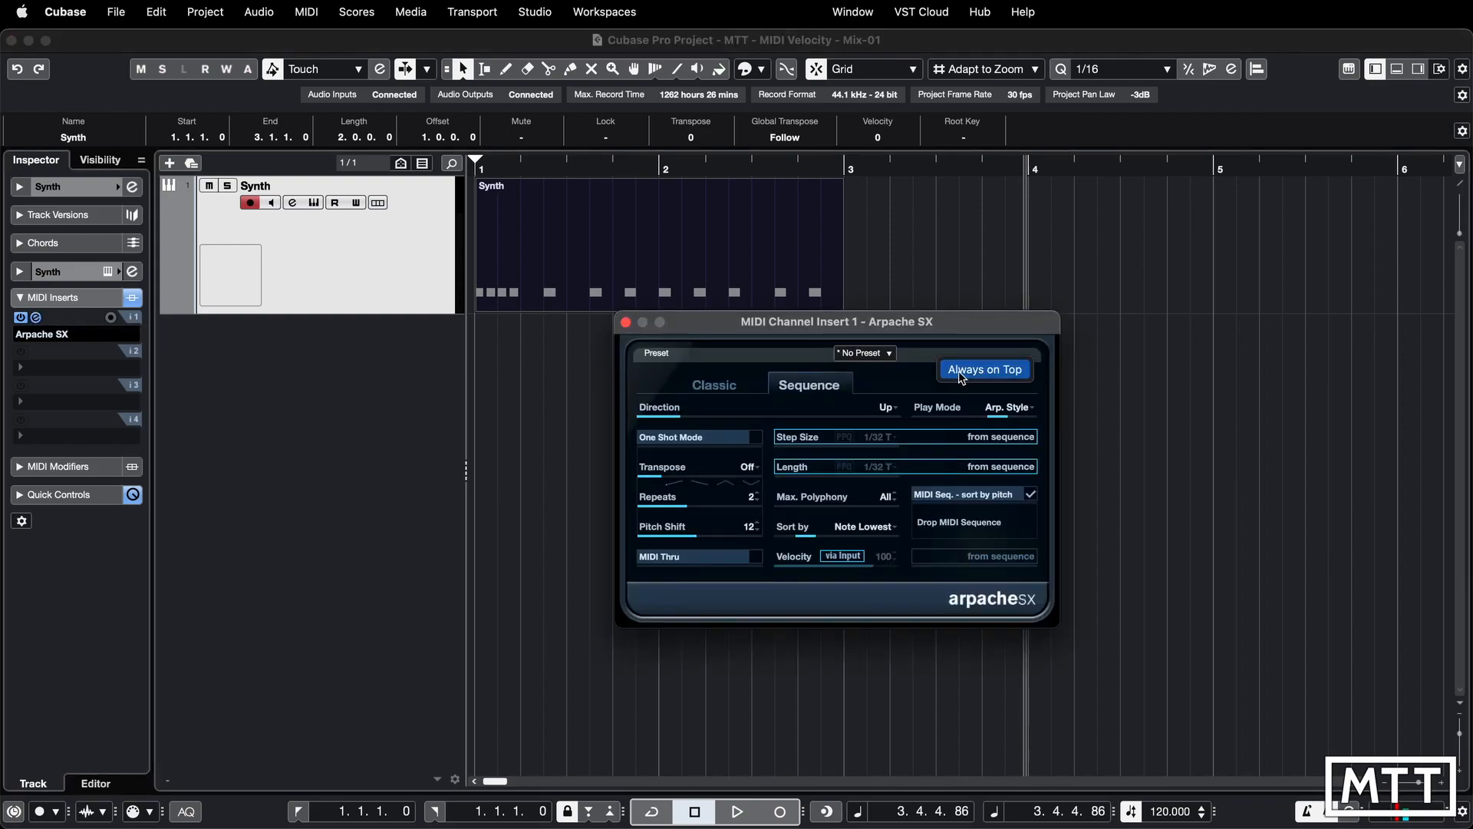
click(959, 369)
drag(940, 325, 1192, 272)
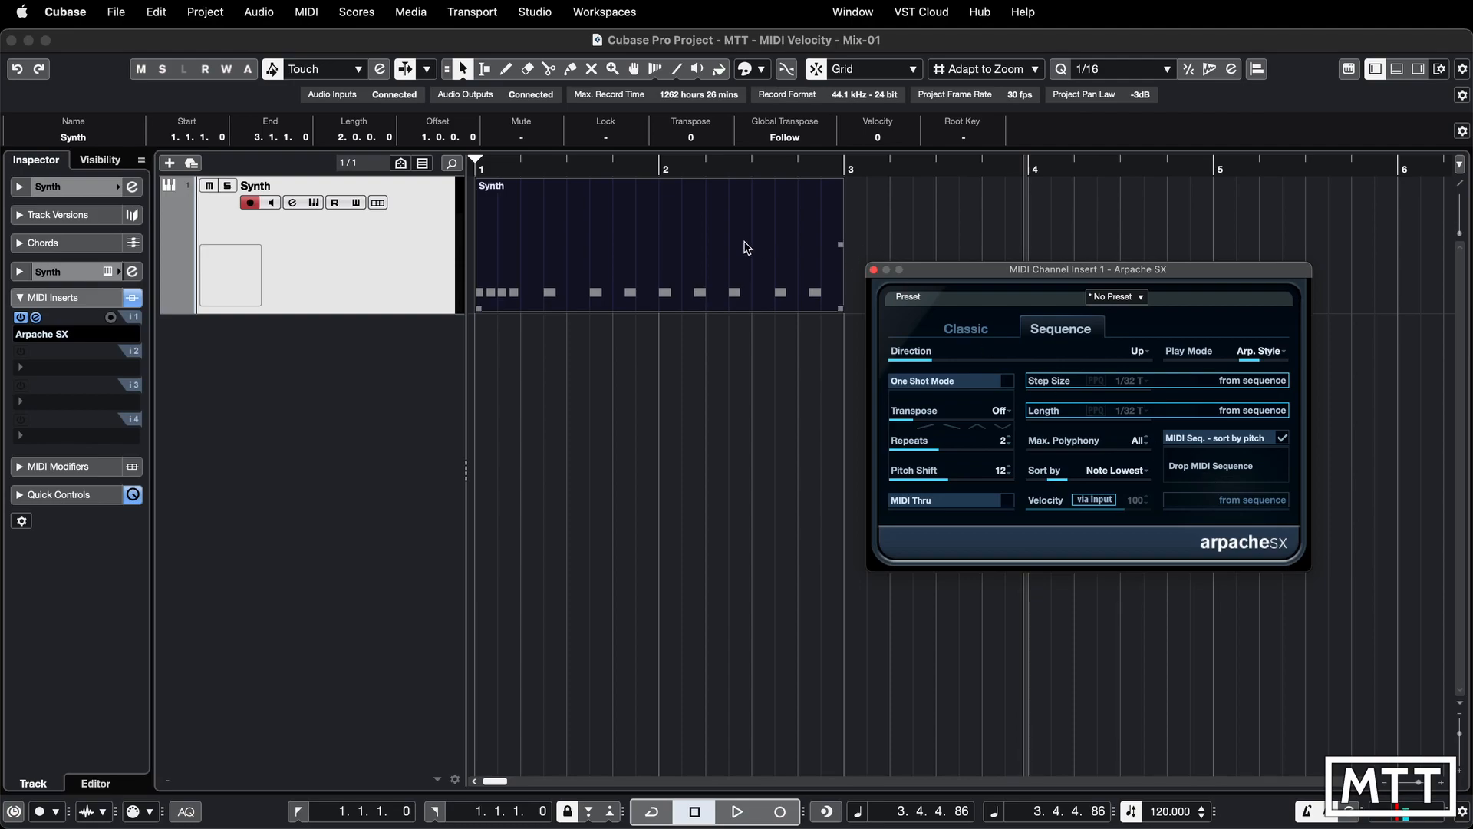
Load the Synth part as the MIDI sequence in Arpache SX and set Play Mode to Repeat
drag(745, 242, 940, 355)
drag(1197, 468, 1198, 469)
click(1275, 353)
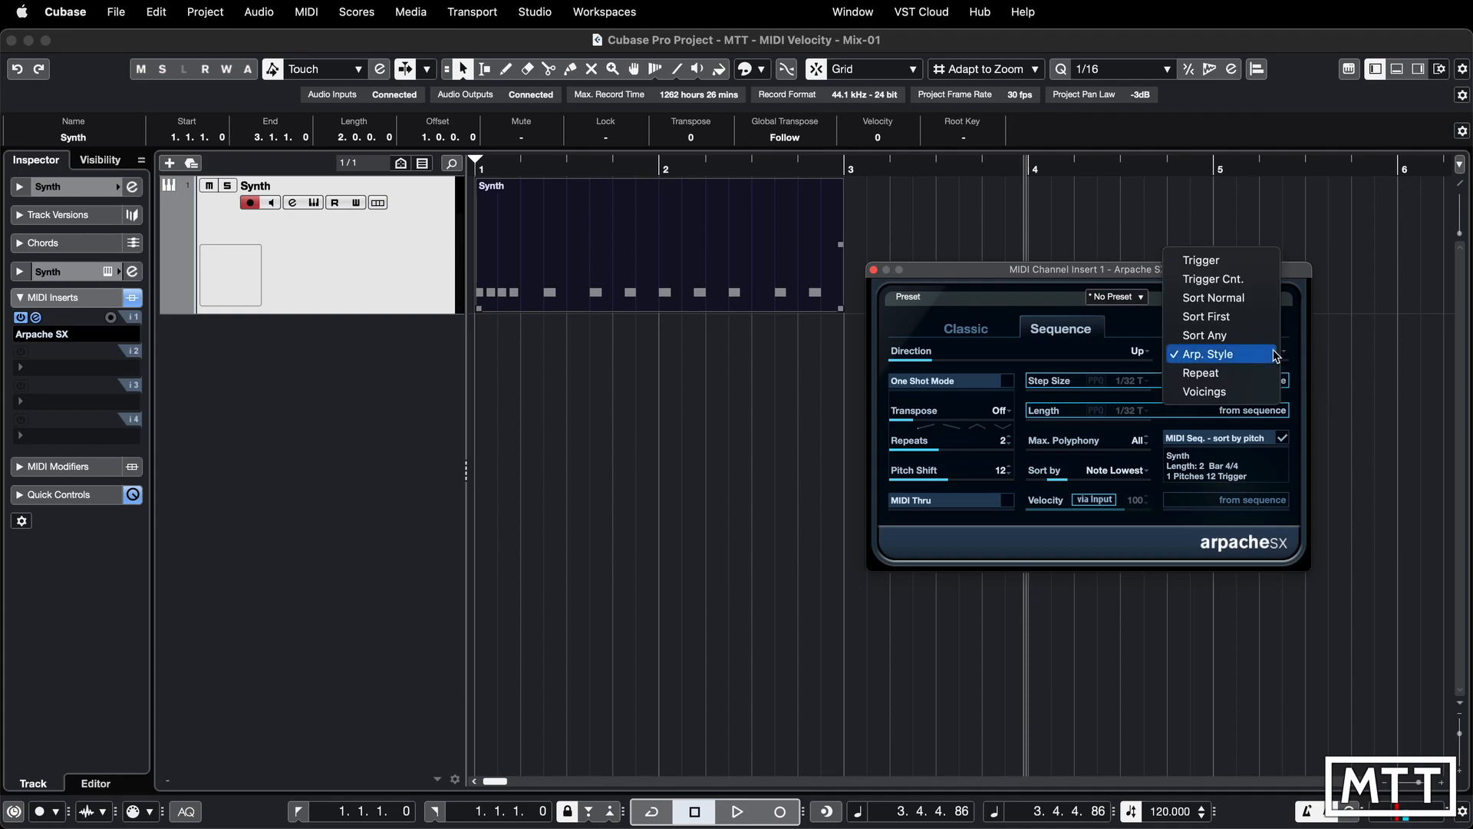
click(1228, 374)
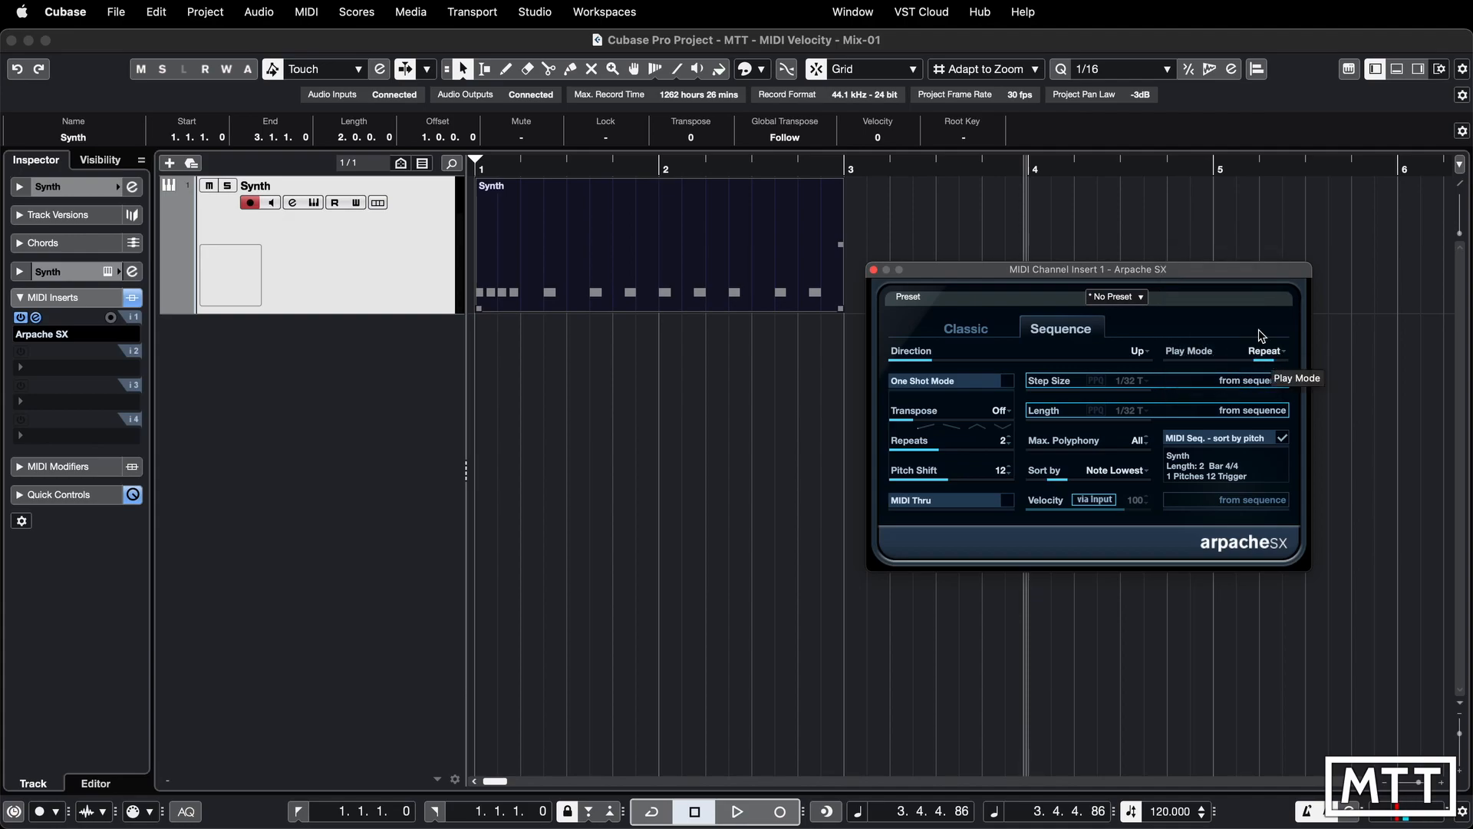
drag(1217, 276, 1210, 259)
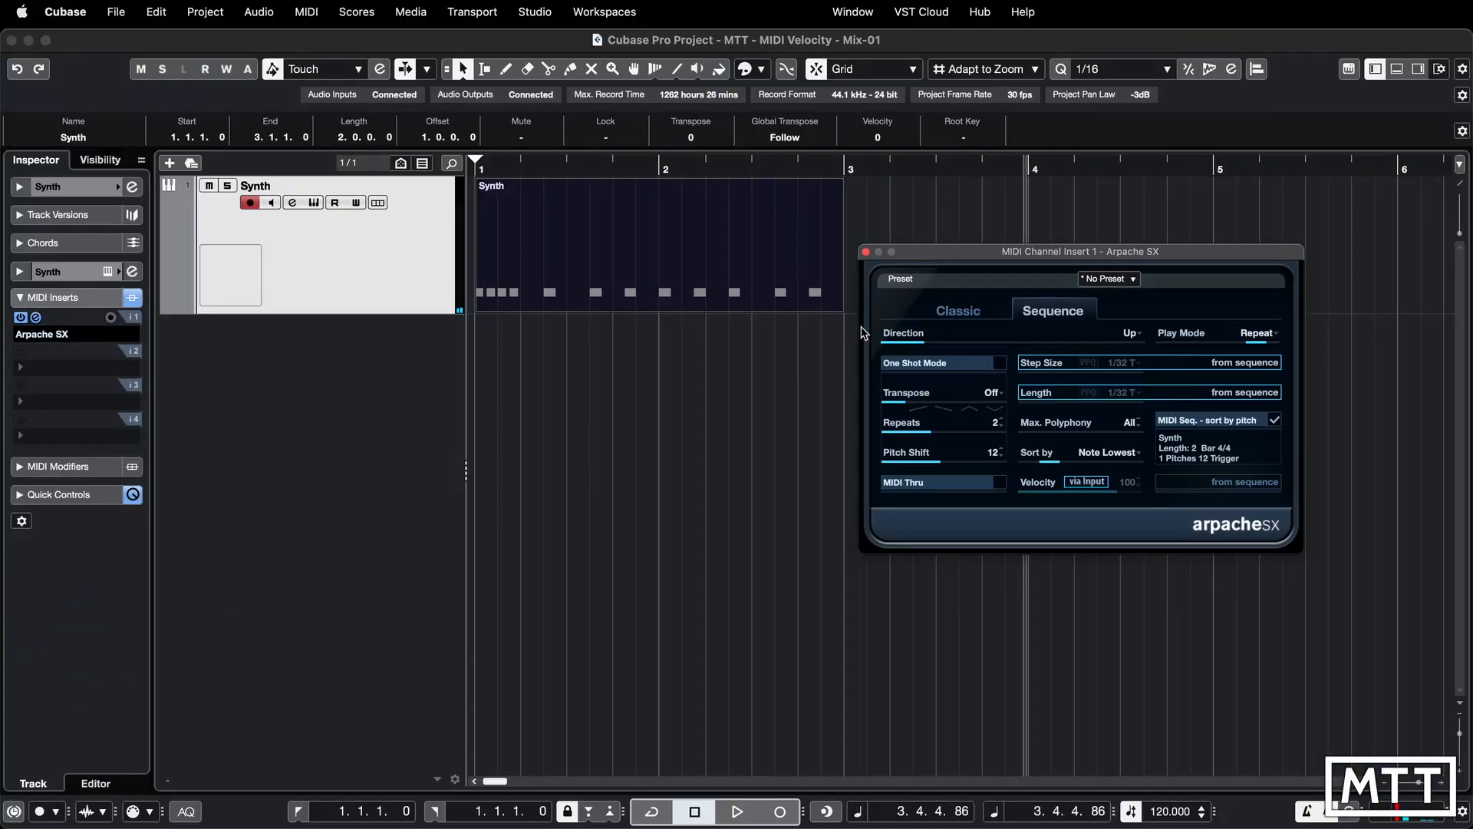
Turn on Record Output to Track for the Arpache SX insert and move its window below the track lane
click(750, 343)
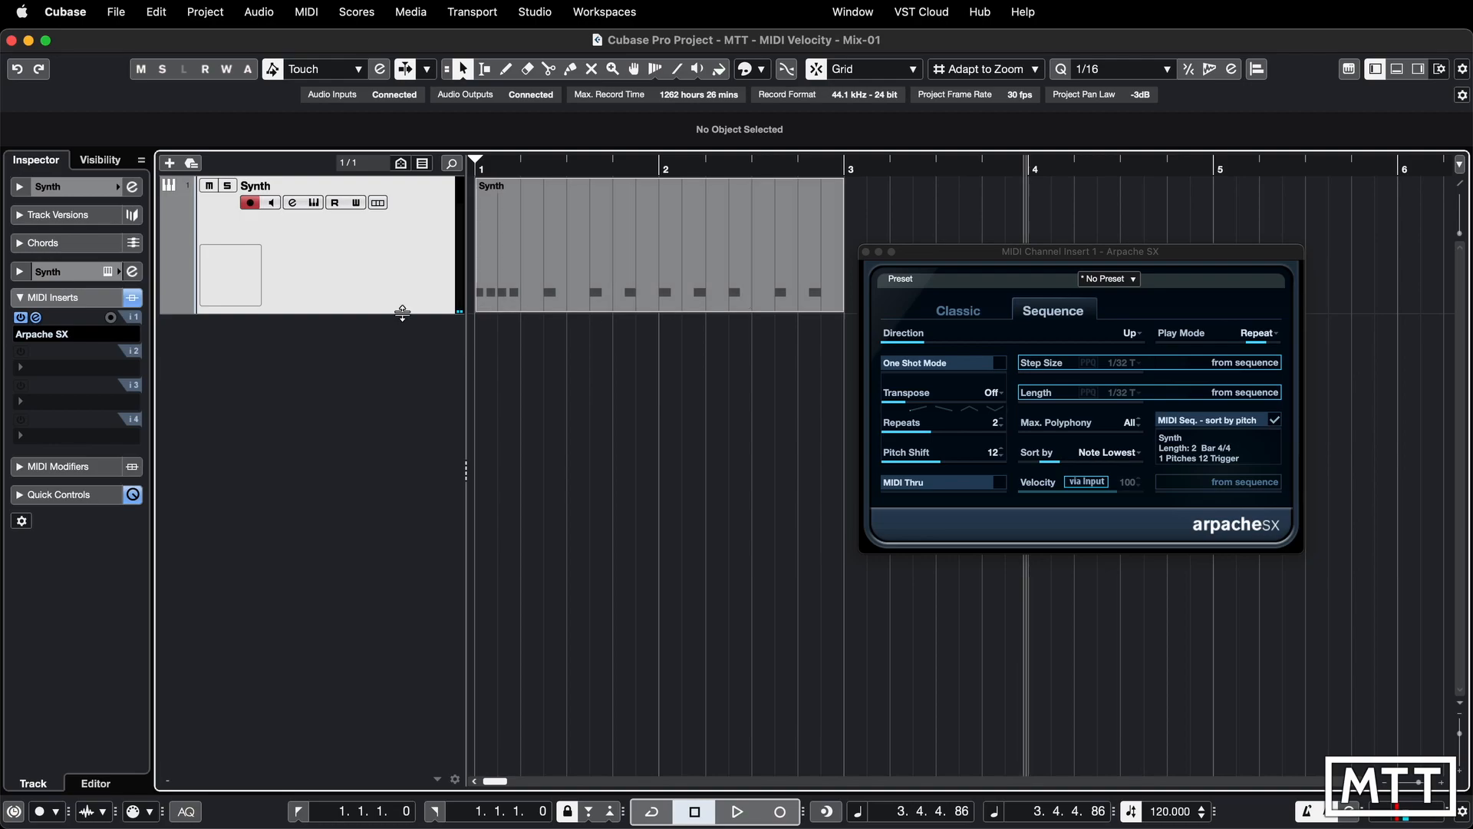
click(110, 317)
drag(968, 263, 943, 377)
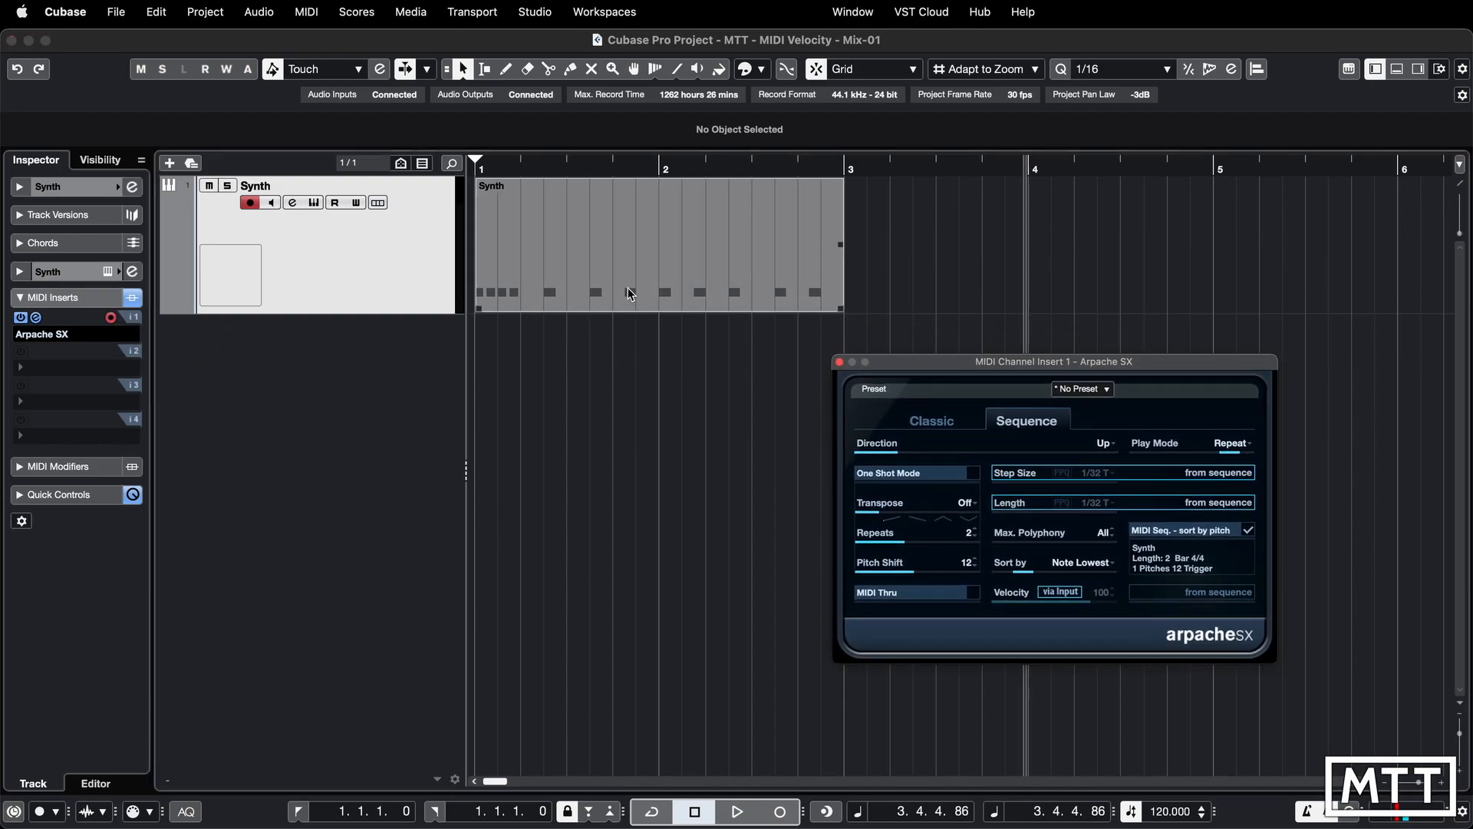
Delete the two-bar Synth part from the track
click(629, 294)
key(Delete)
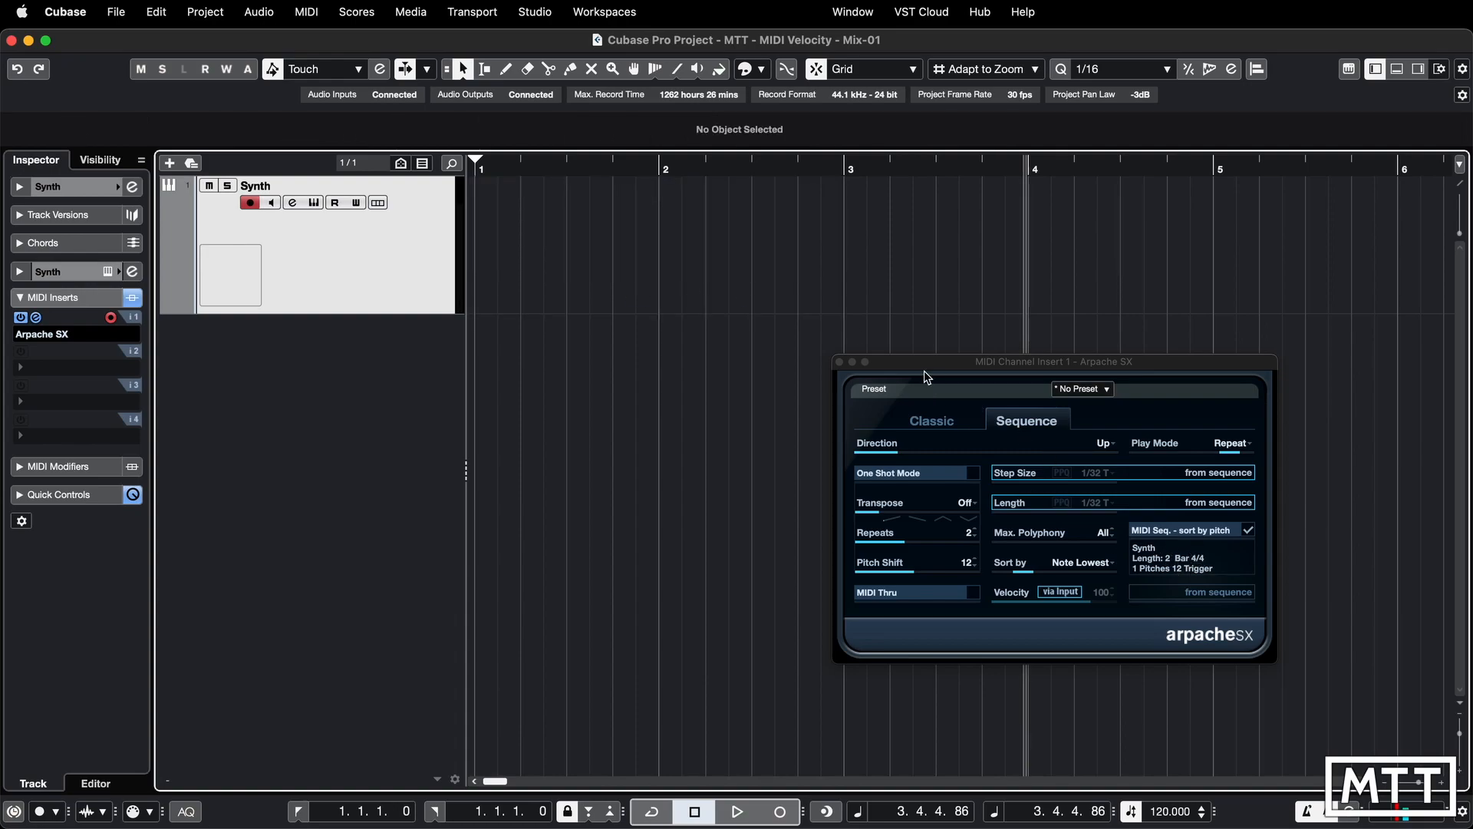
Record a four-bar chord performance with its arpeggiated output on the Synth track, starting from the project start
key(Home)
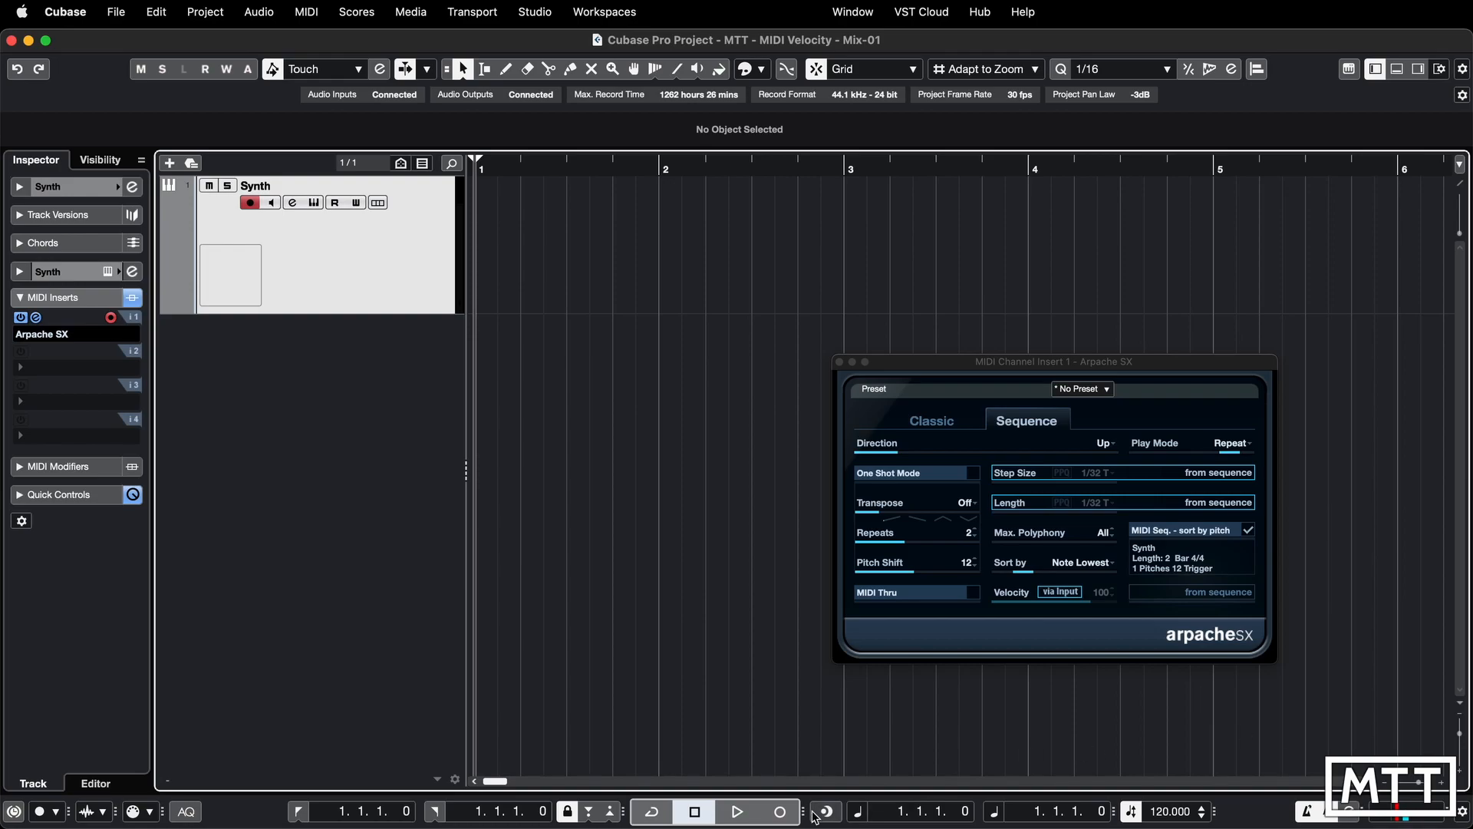
click(780, 811)
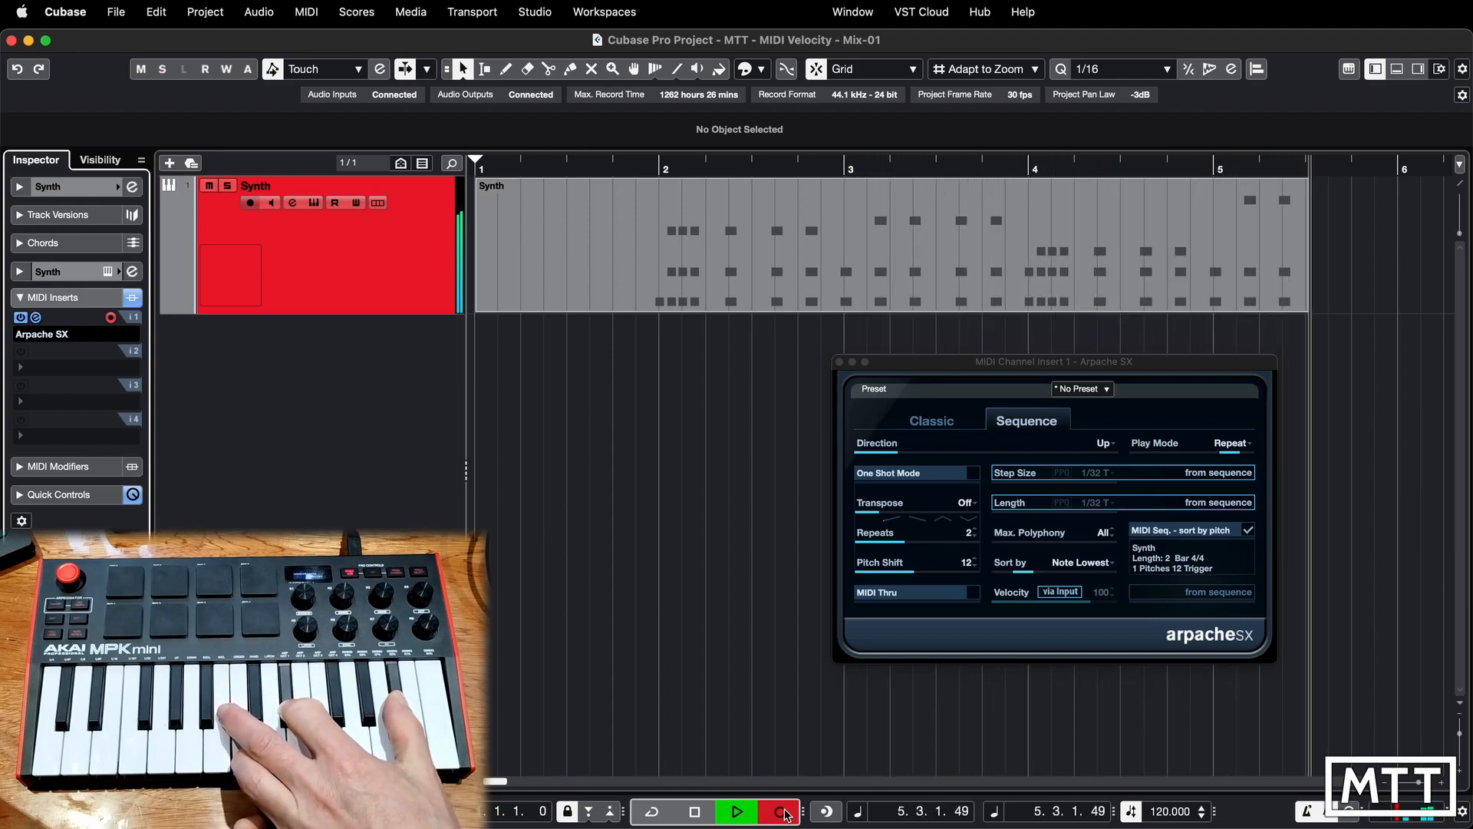
click(783, 812)
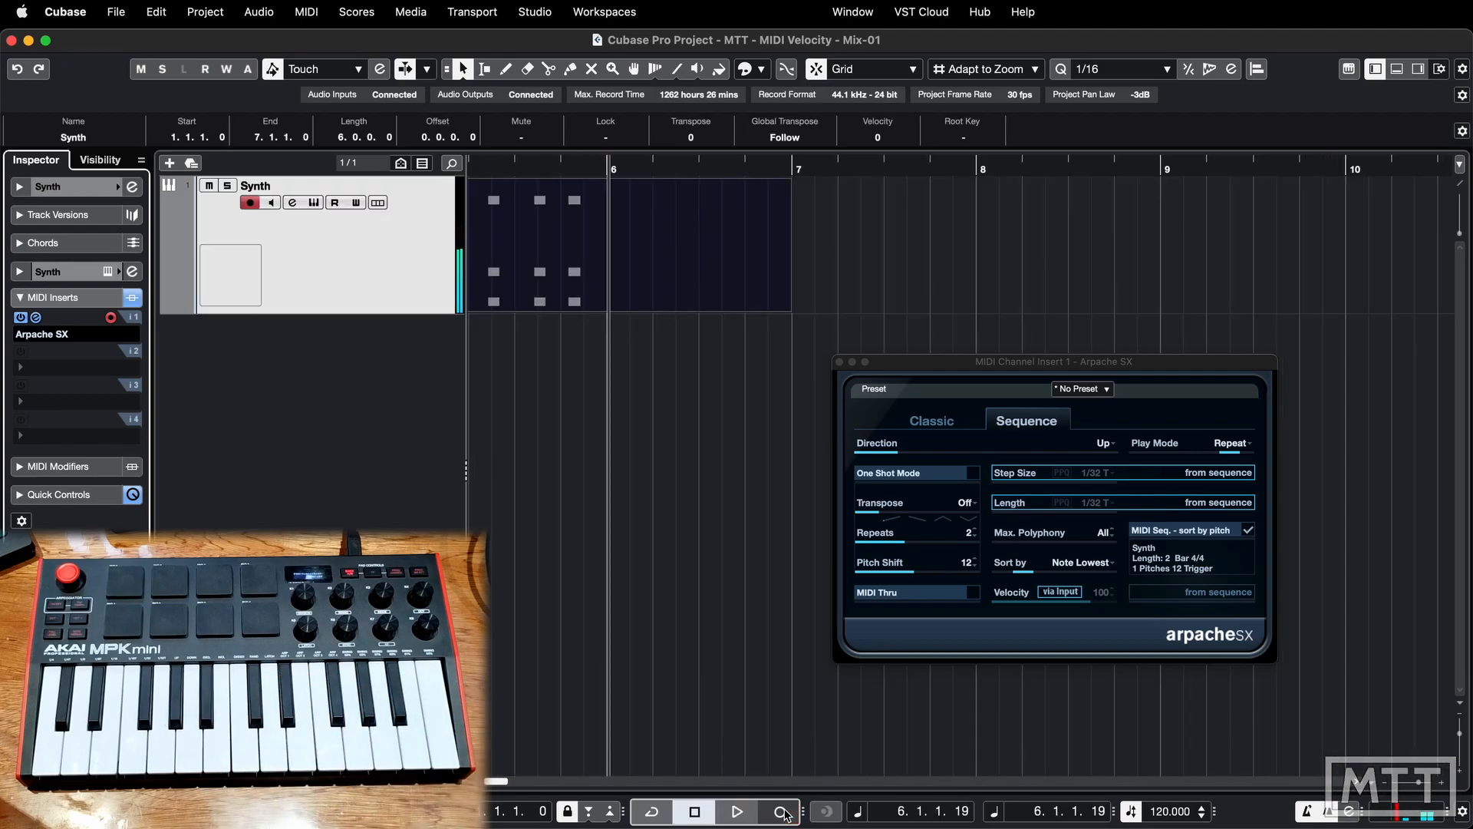
Turn off Record Output to Track for the Arpache SX insert and delete the recorded arpeggio part
key(g)
key(g)
key(g)
key(g)
key(g)
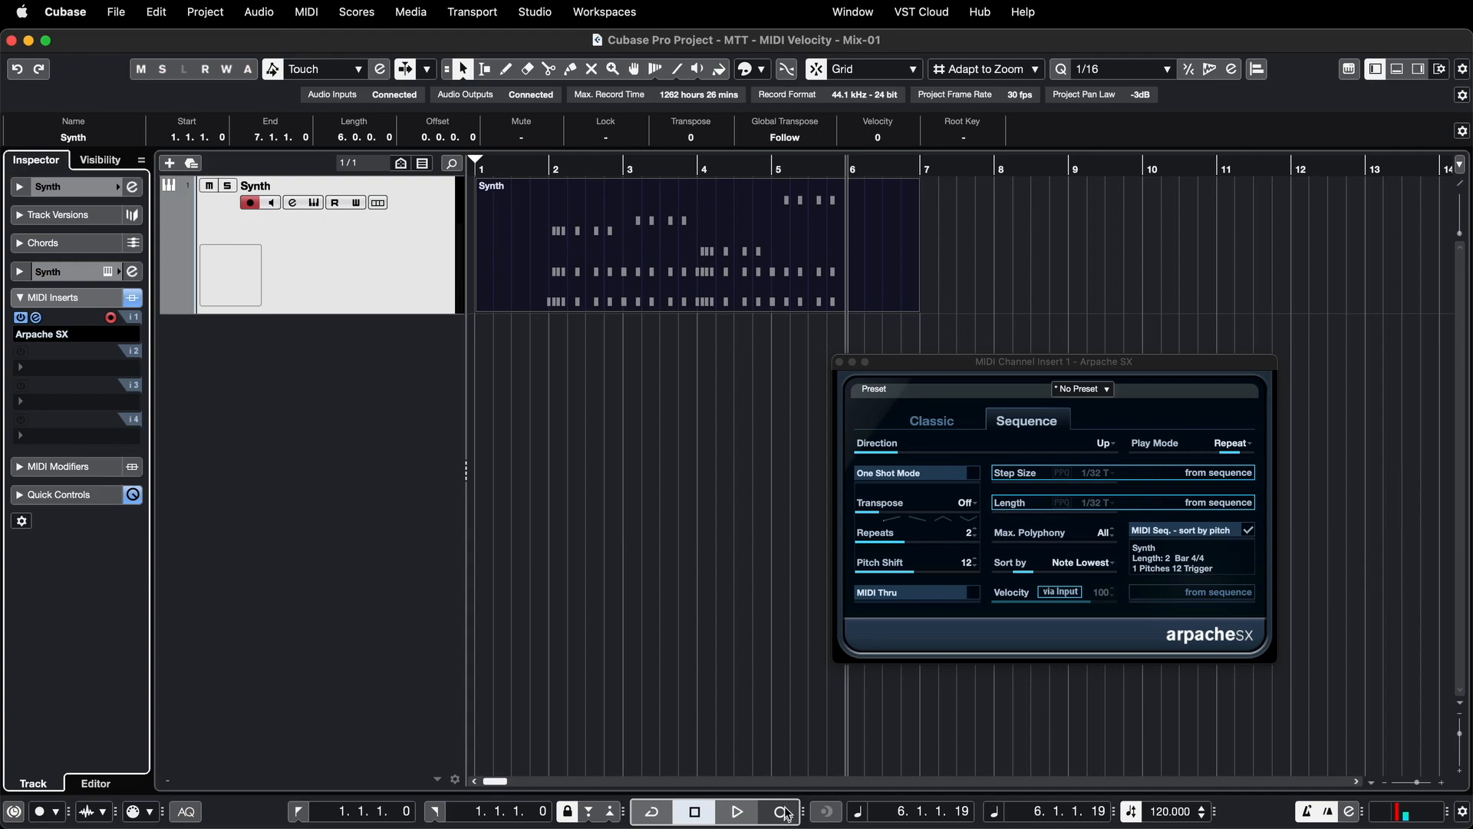
click(111, 318)
click(583, 347)
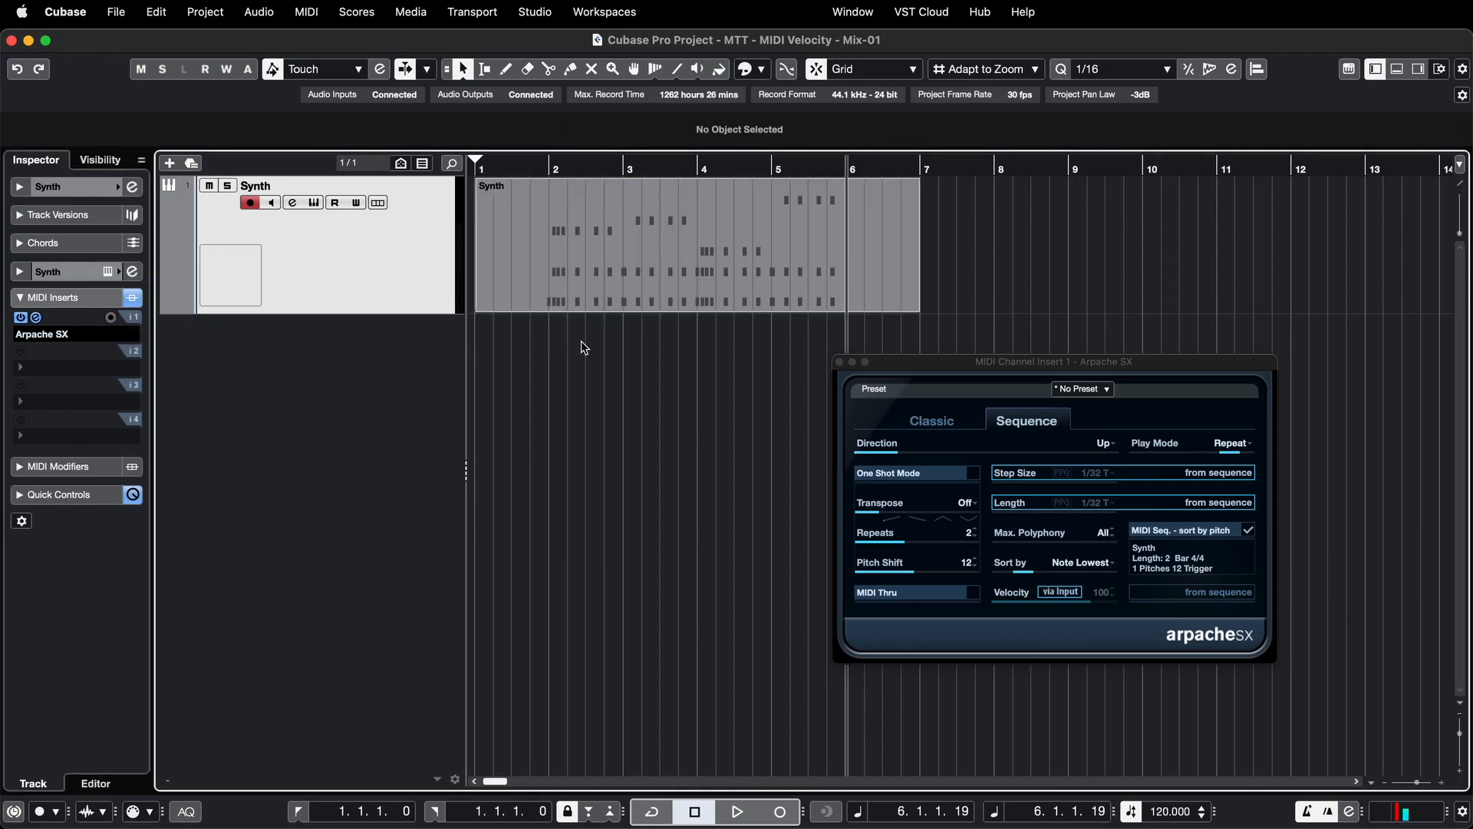
click(690, 258)
key(Delete)
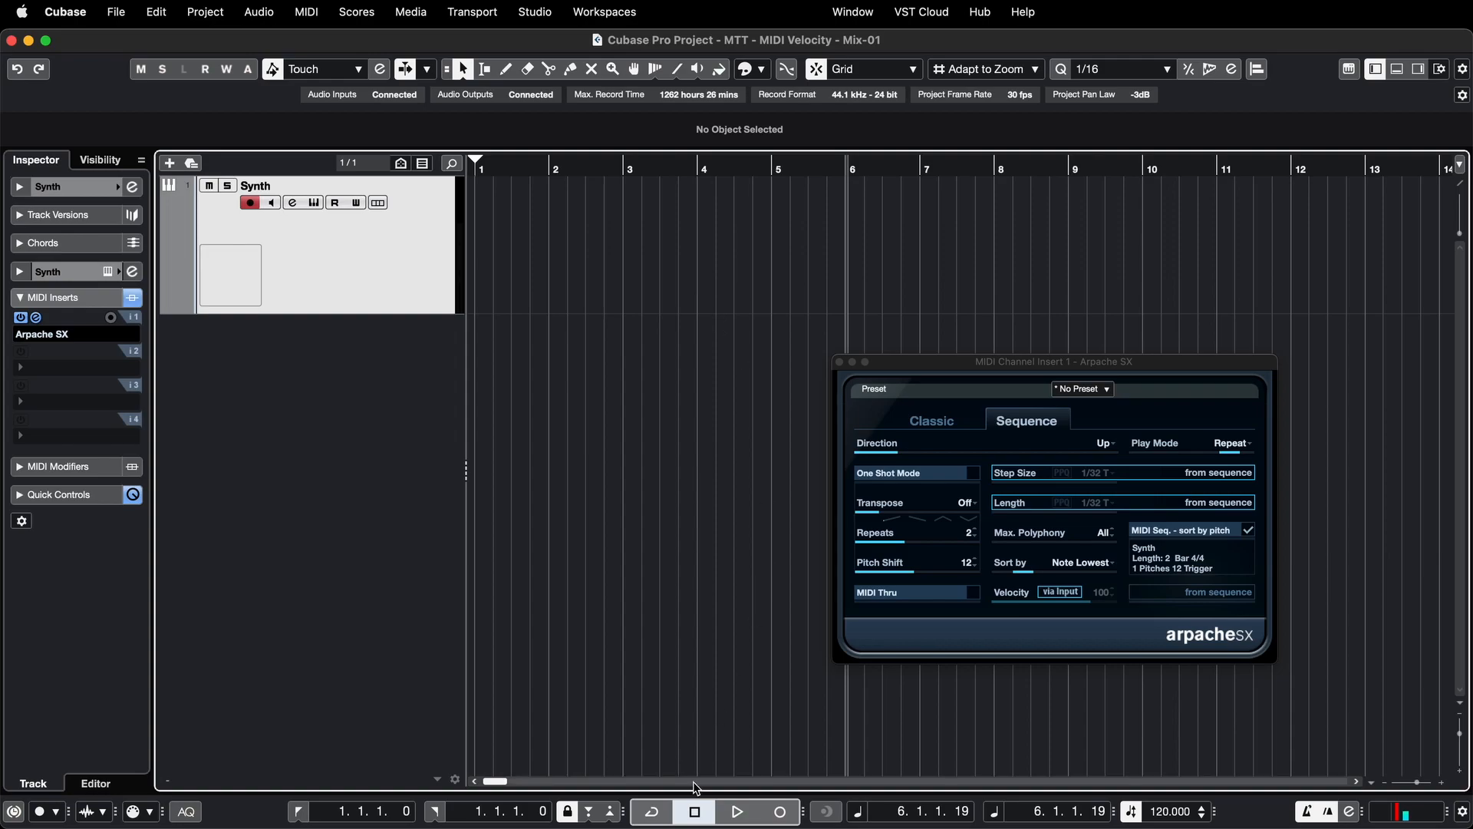
Record the four-bar chord performance from the project start as held notes on the Synth track
key(KP_Decimal)
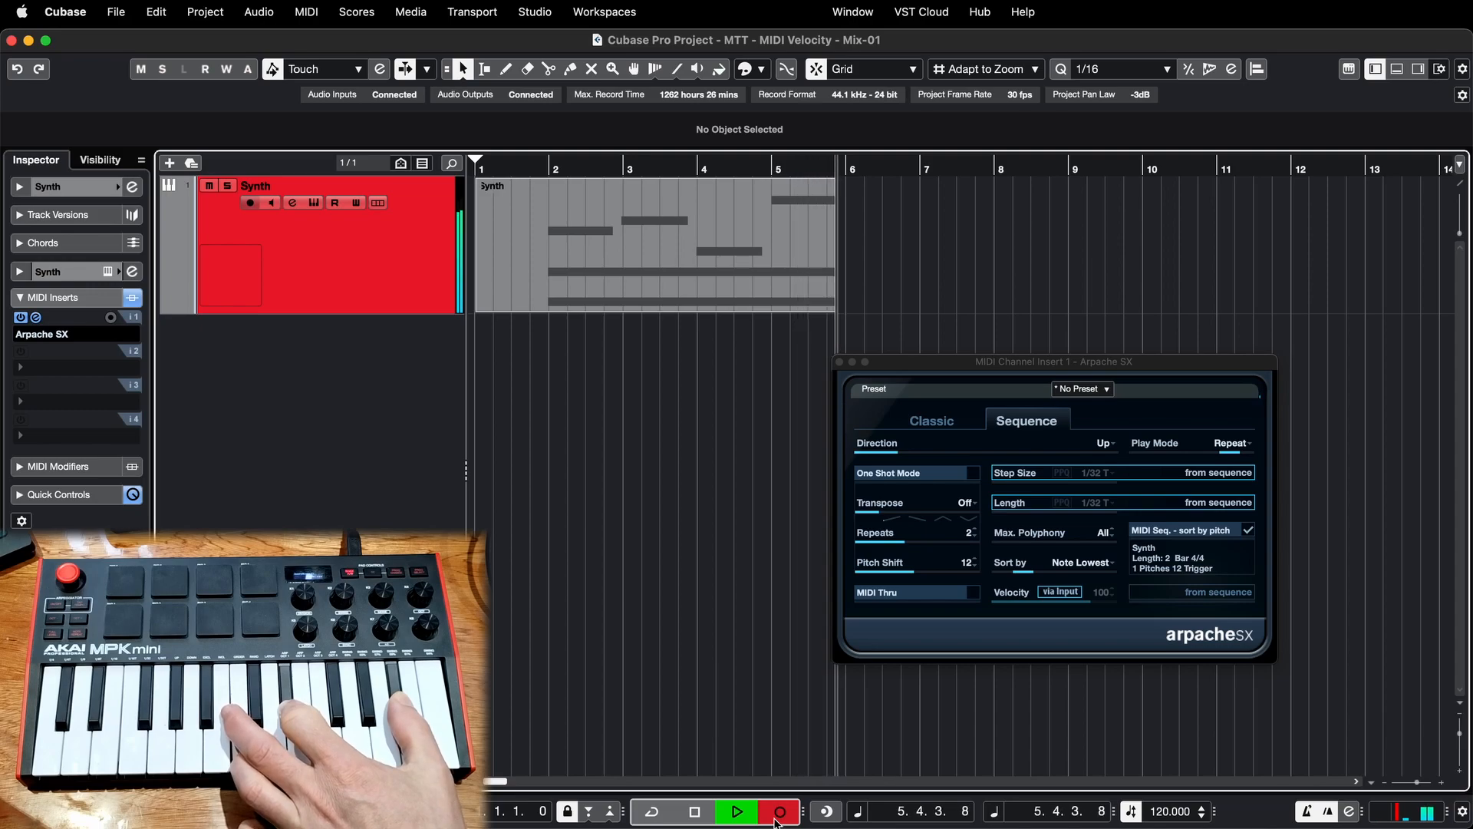
key(space)
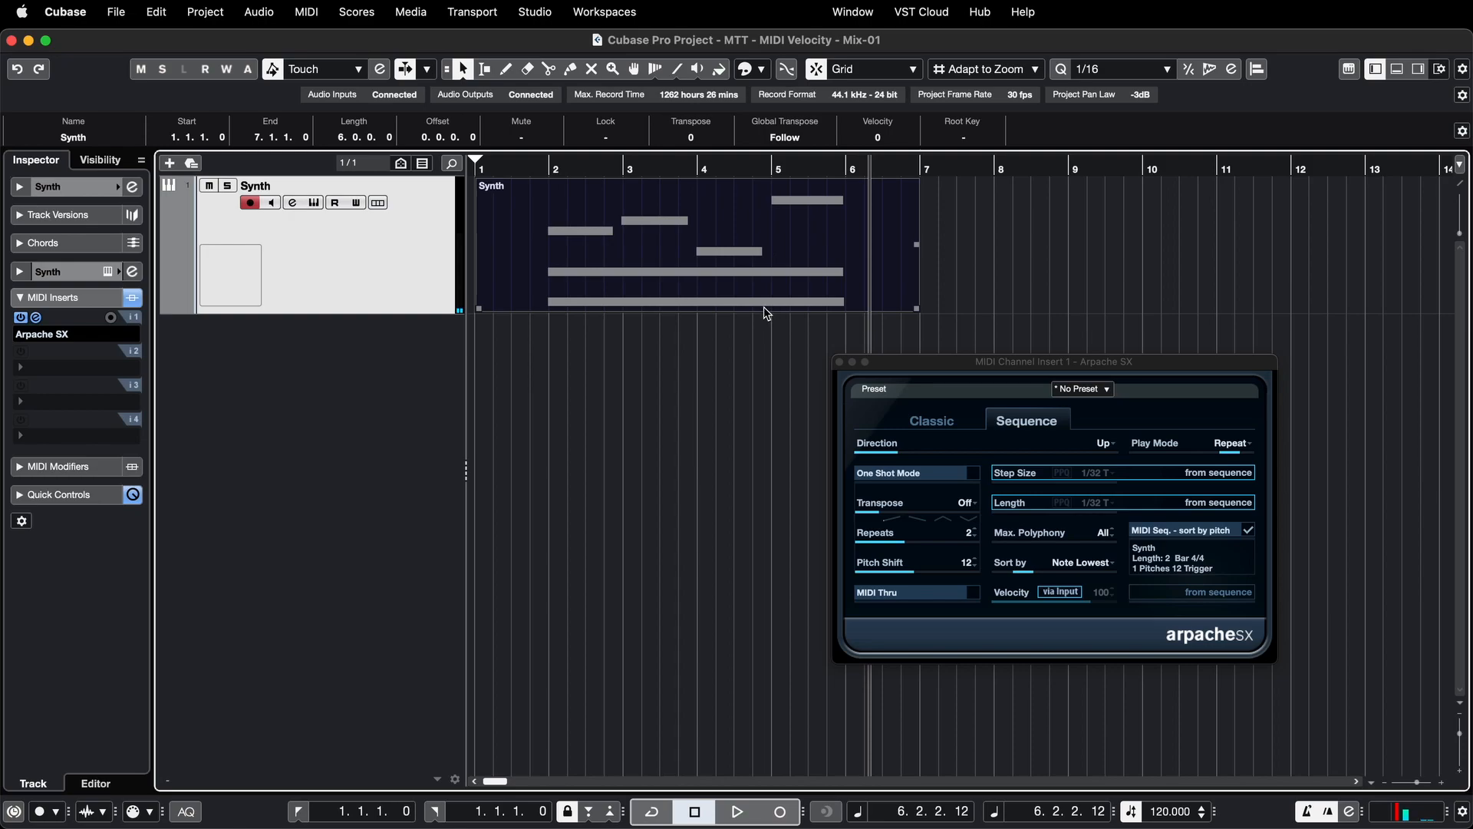
Close the Arpache SX window and quantize the ends of the recorded chord notes to 1/1 in the lower-zone editor
double_click(733, 298)
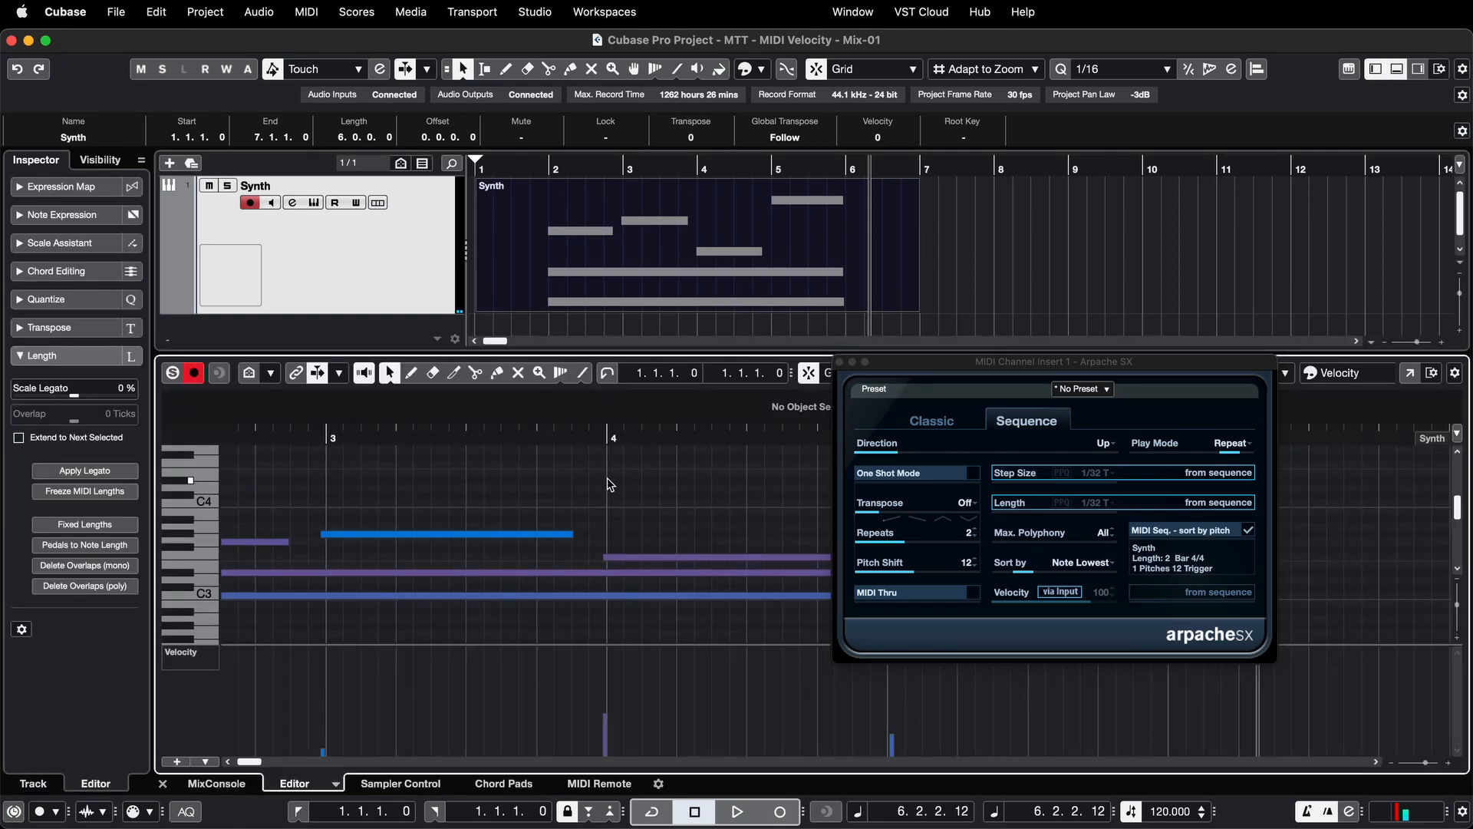
click(839, 362)
click(1006, 376)
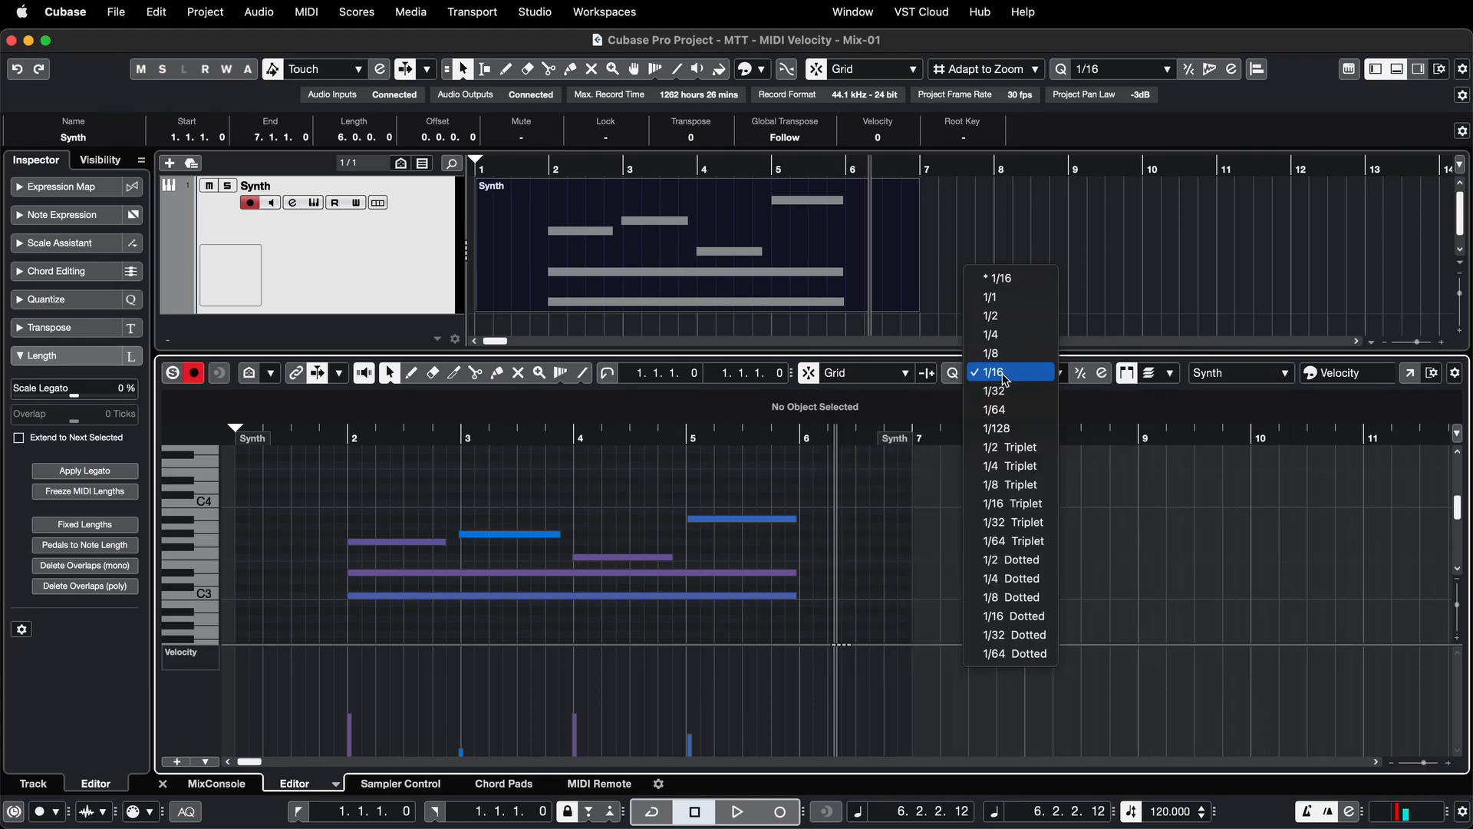
click(999, 299)
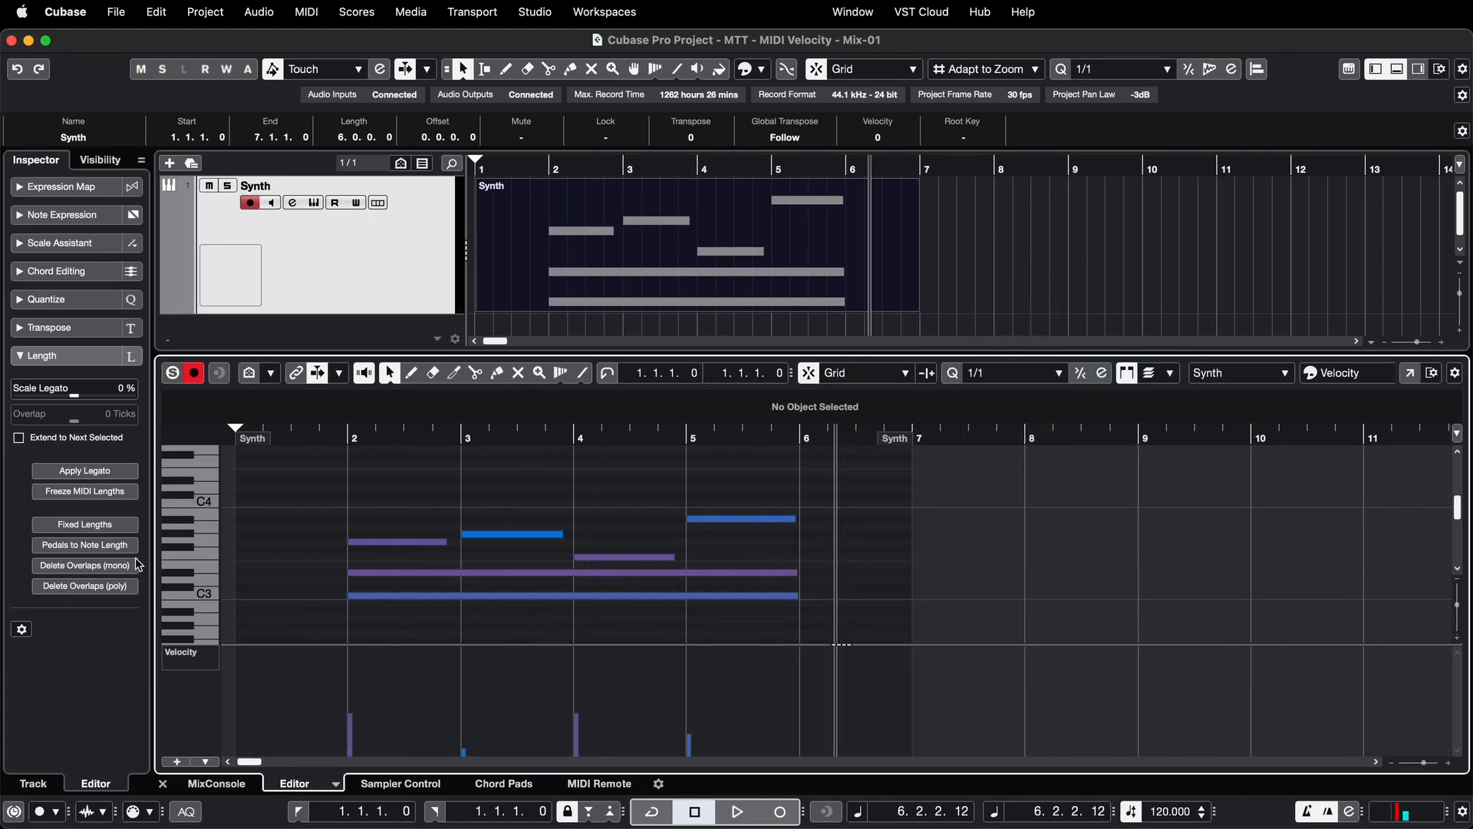
click(54, 300)
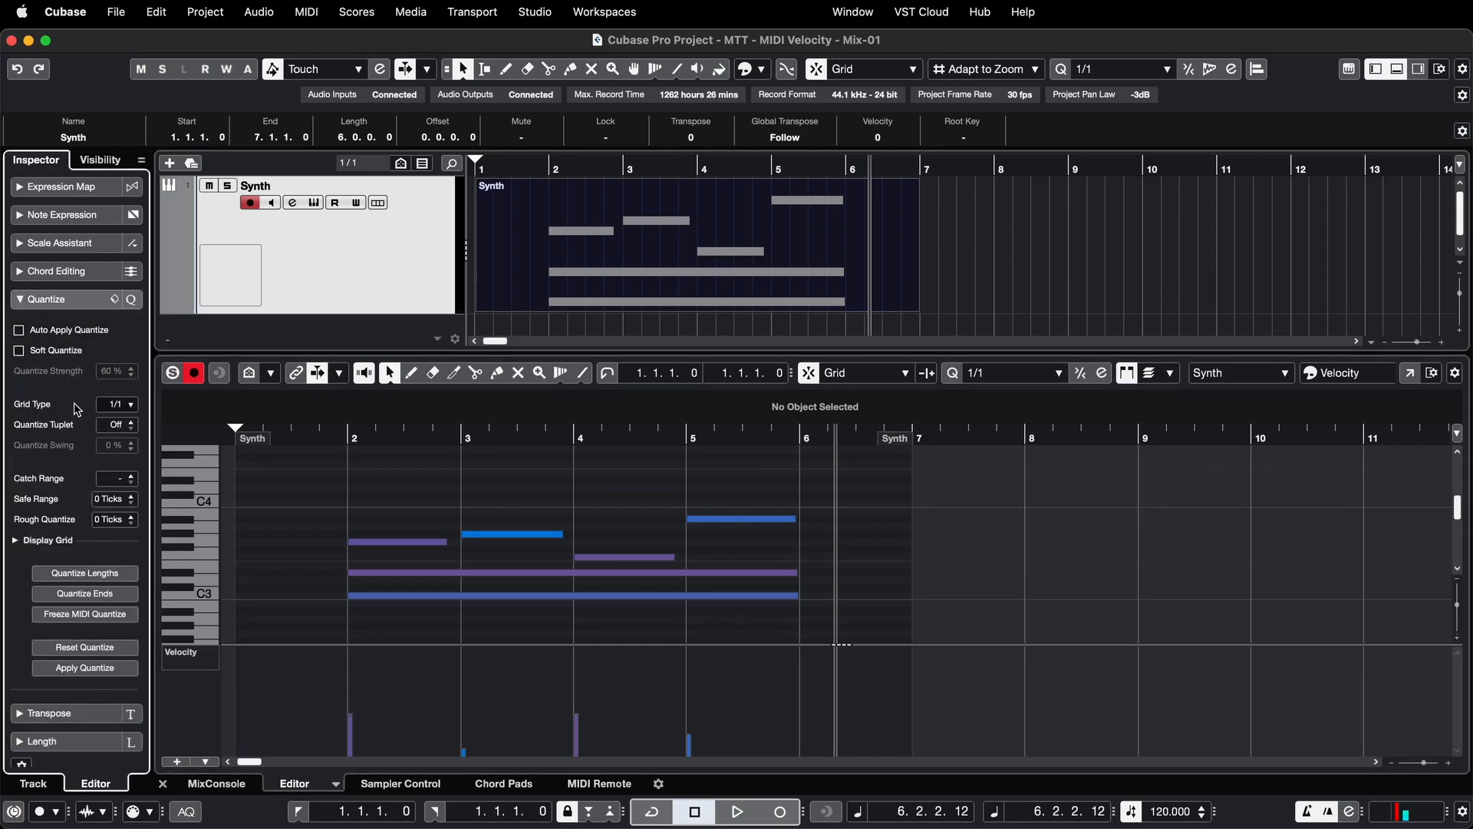
click(102, 594)
key(Return)
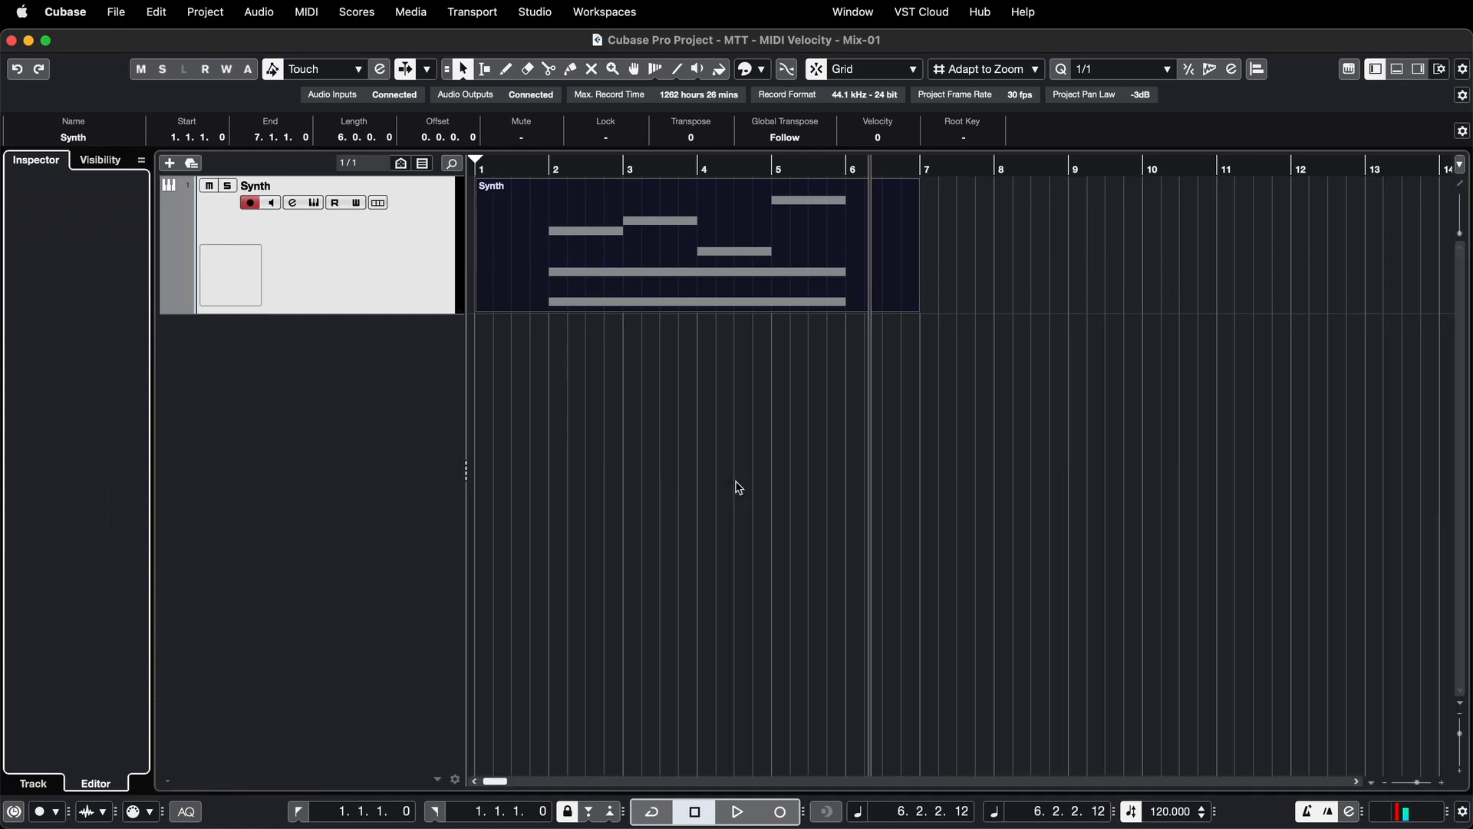
Play the quantized chords through Arpache SX from bar 2 to nearly bar 6
click(551, 167)
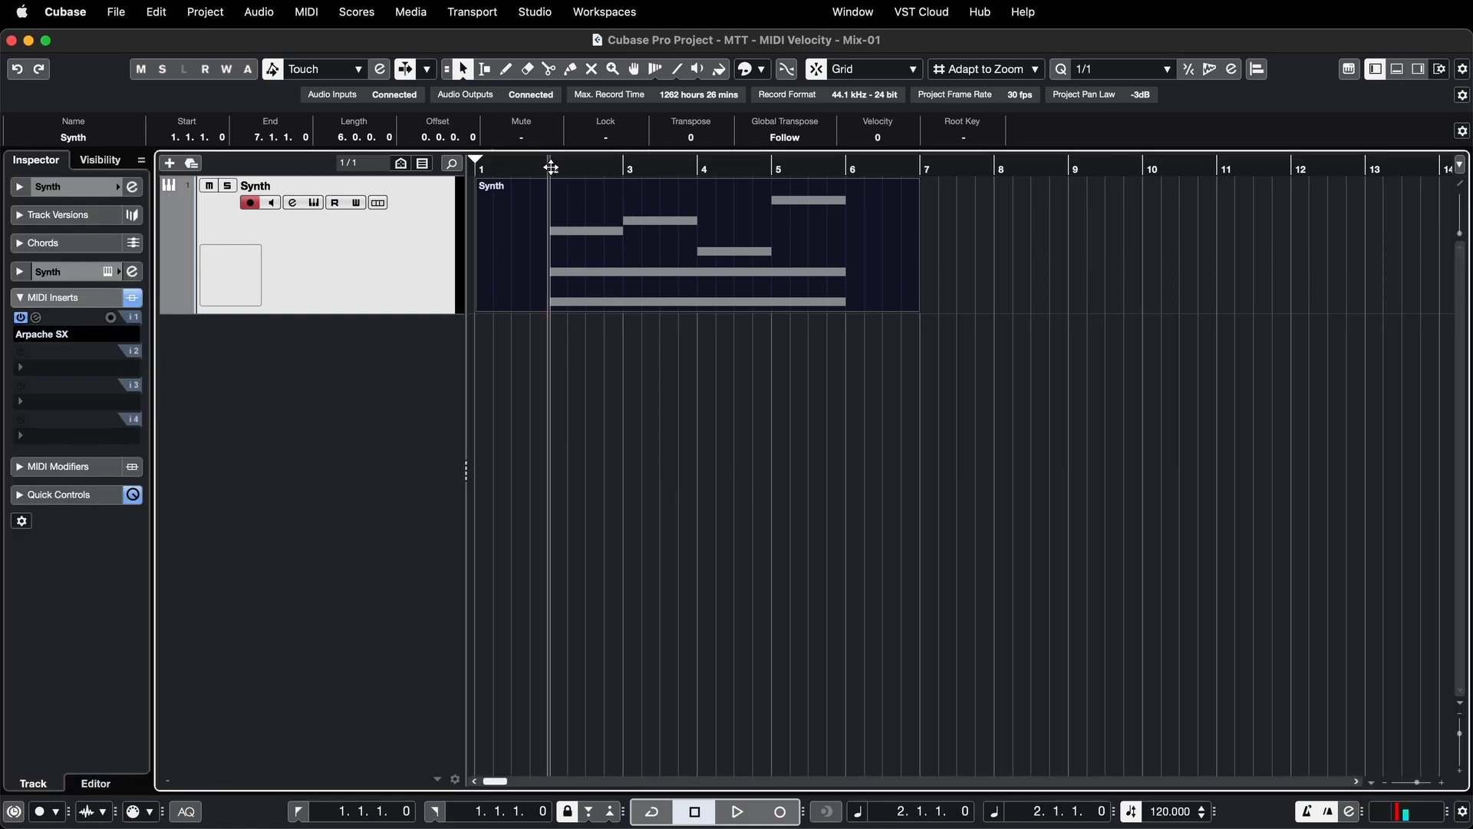
key(space)
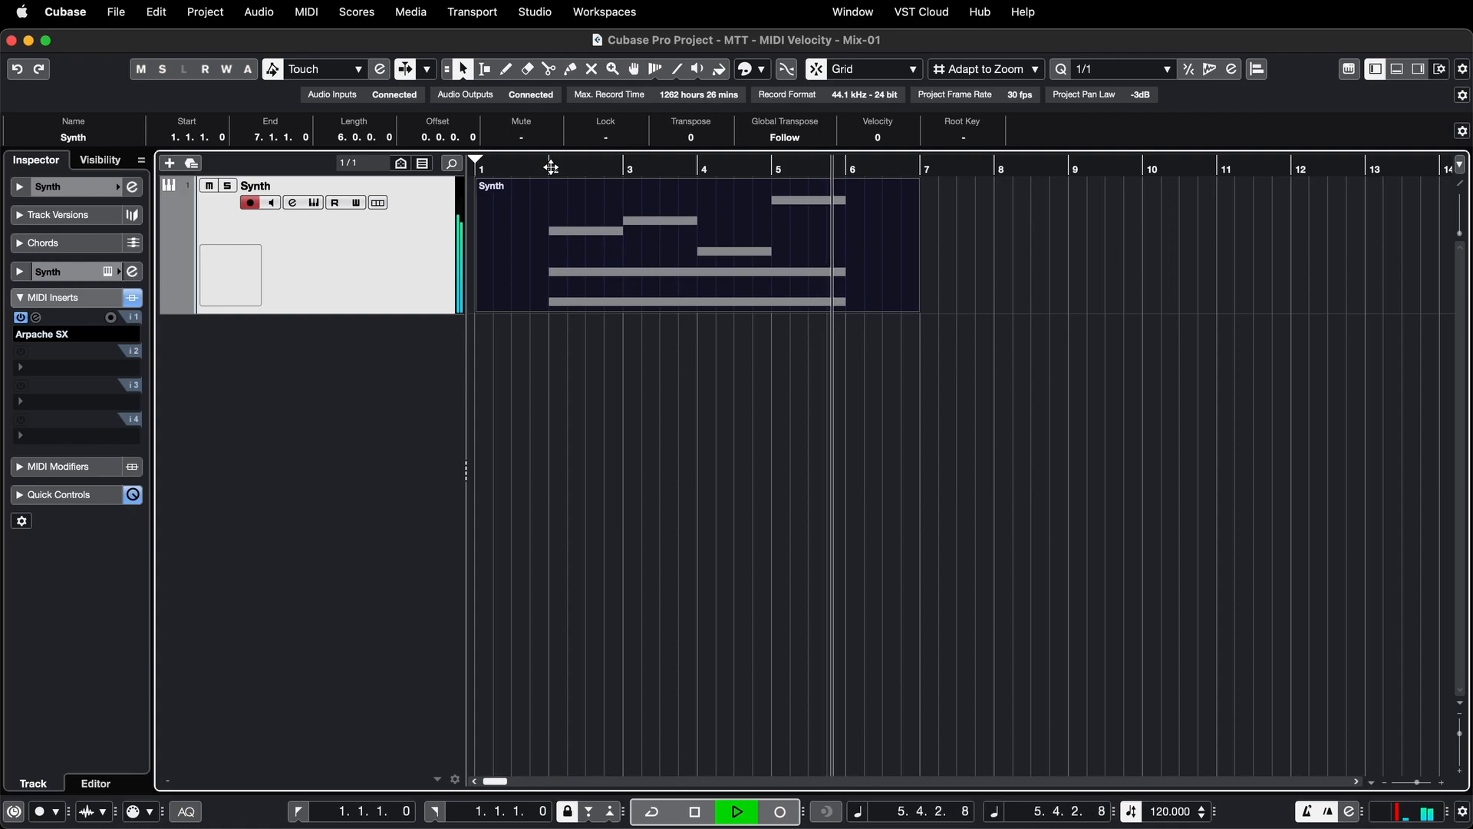
key(space)
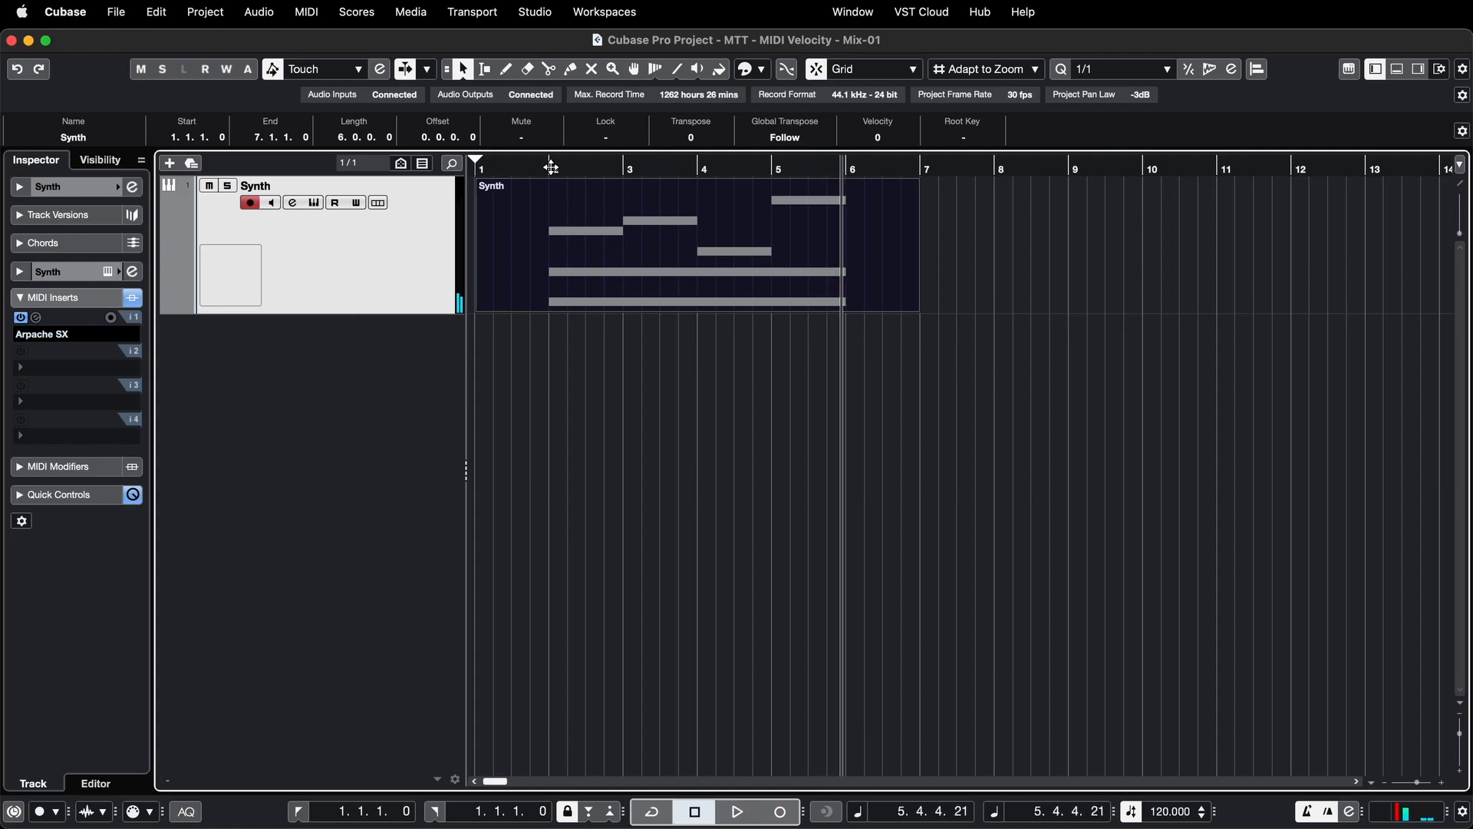
Set the left locator to bar 2 and the right locator to bar 6 around the chord notes
click(561, 378)
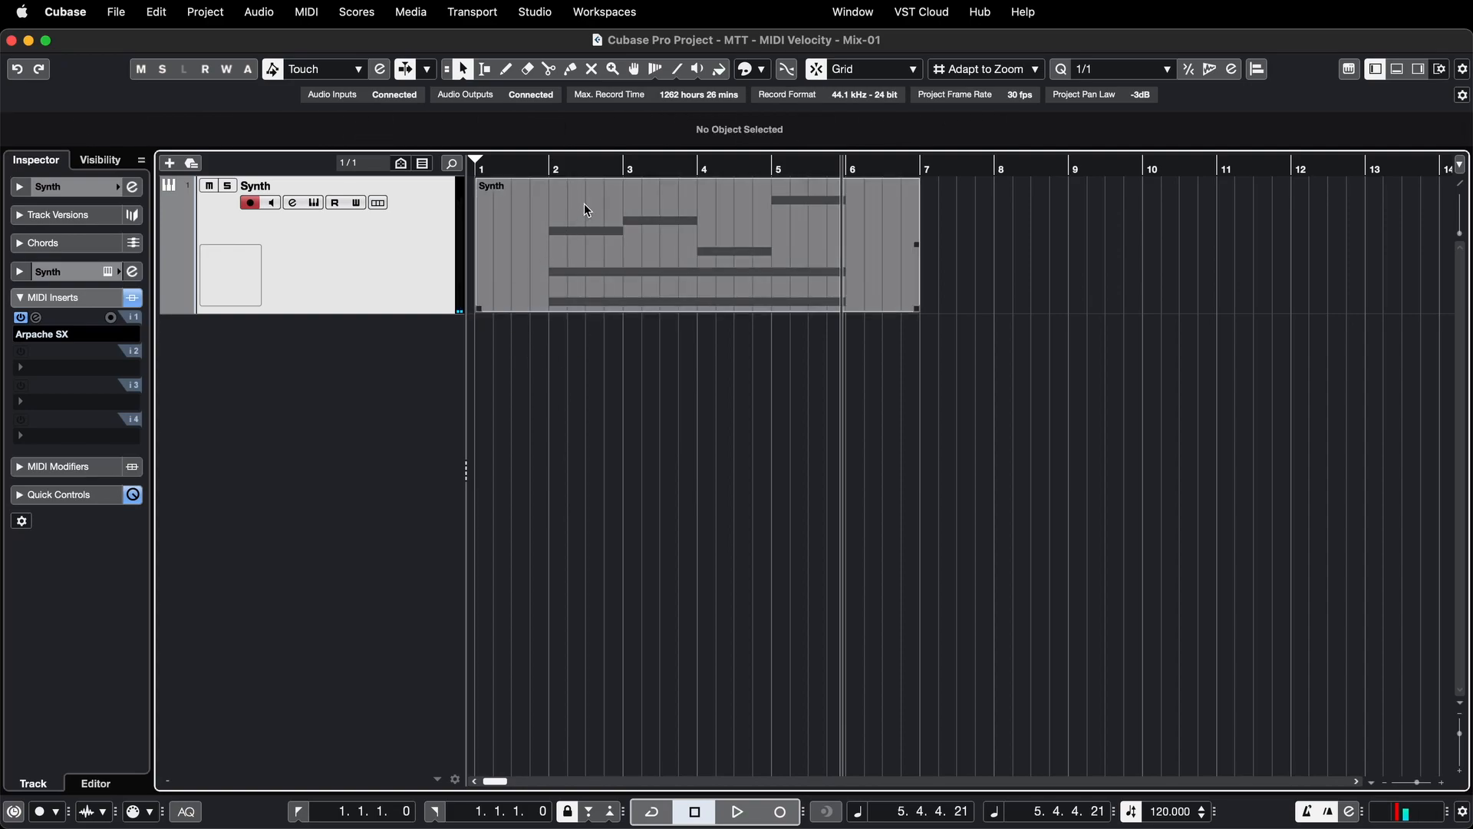
alt+click(556, 171)
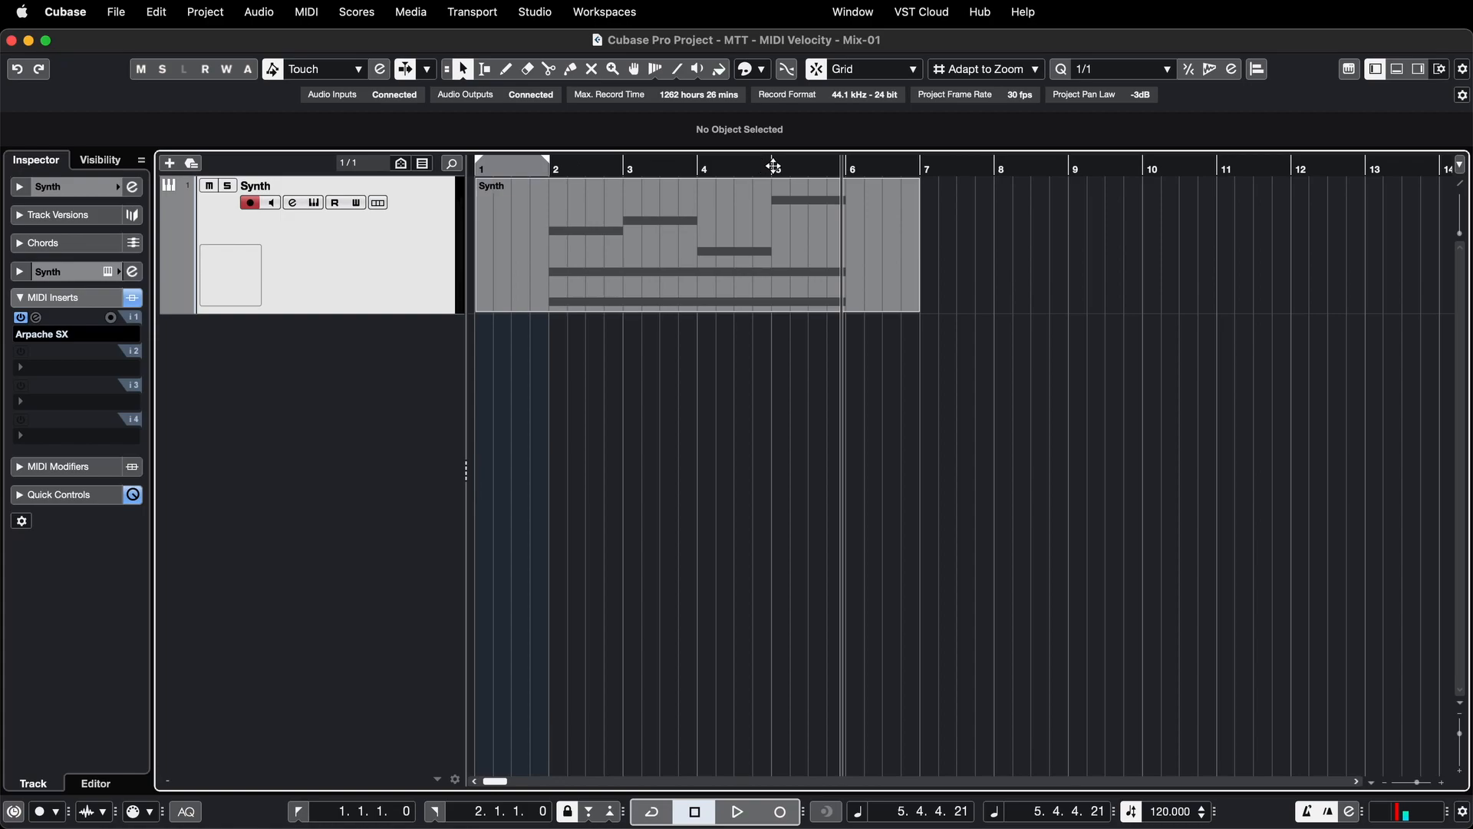
click(845, 169)
alt+click(845, 170)
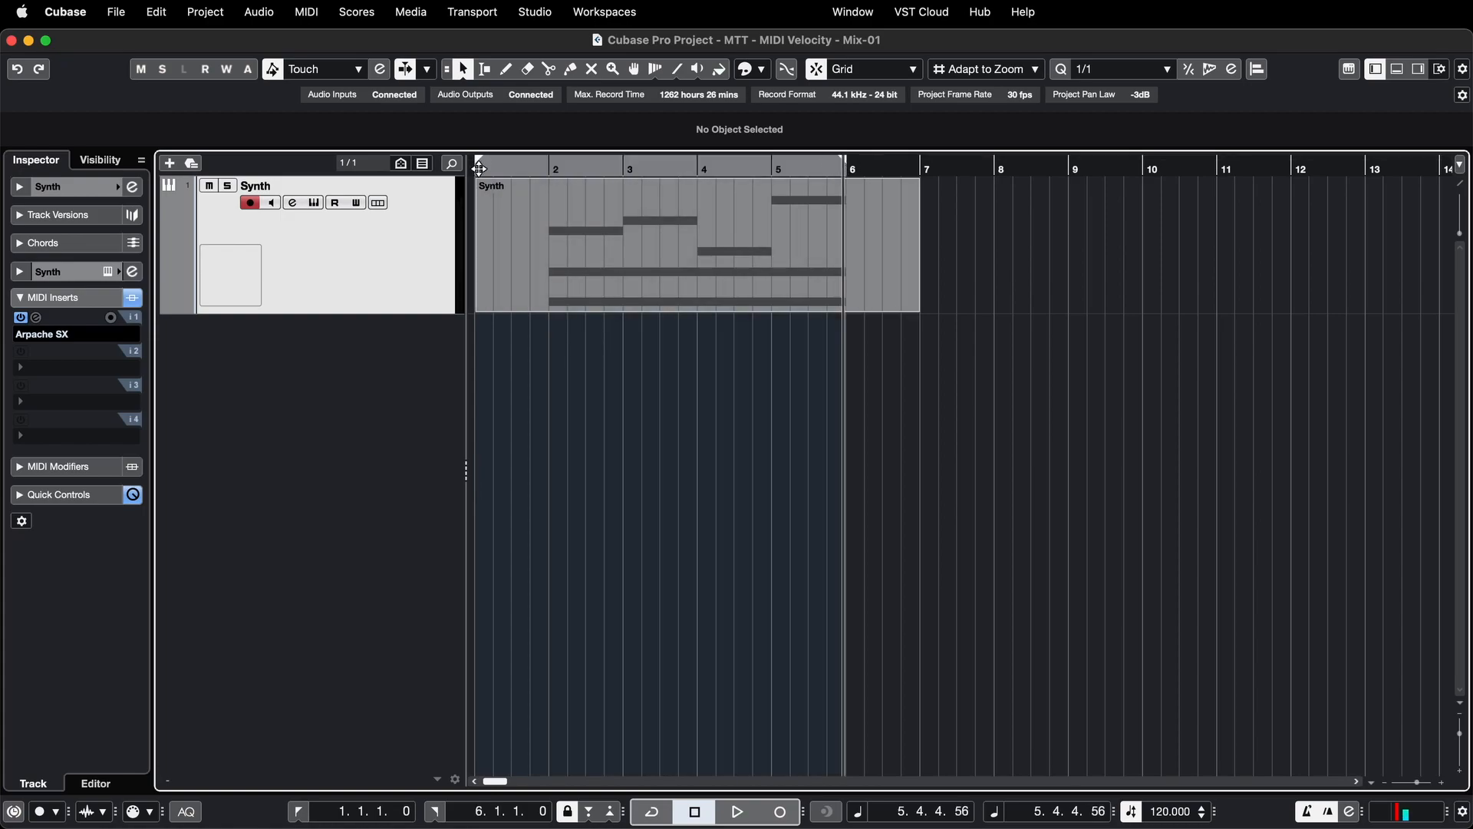
drag(481, 163, 550, 167)
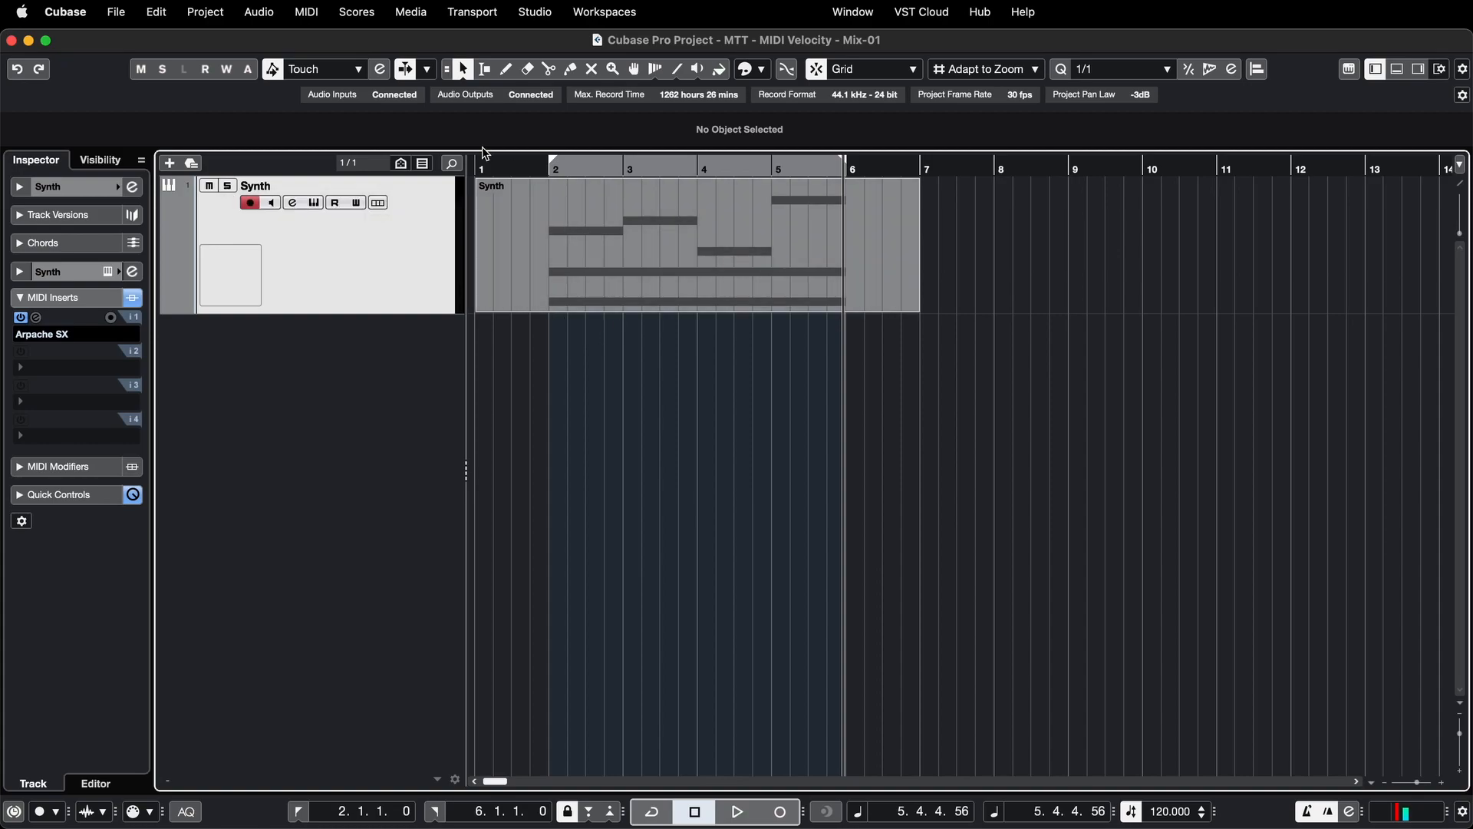
Merge the MIDI in the loop with Include Inserts enabled, and move the original Synth part to start at 6.4.1.0
click(306, 13)
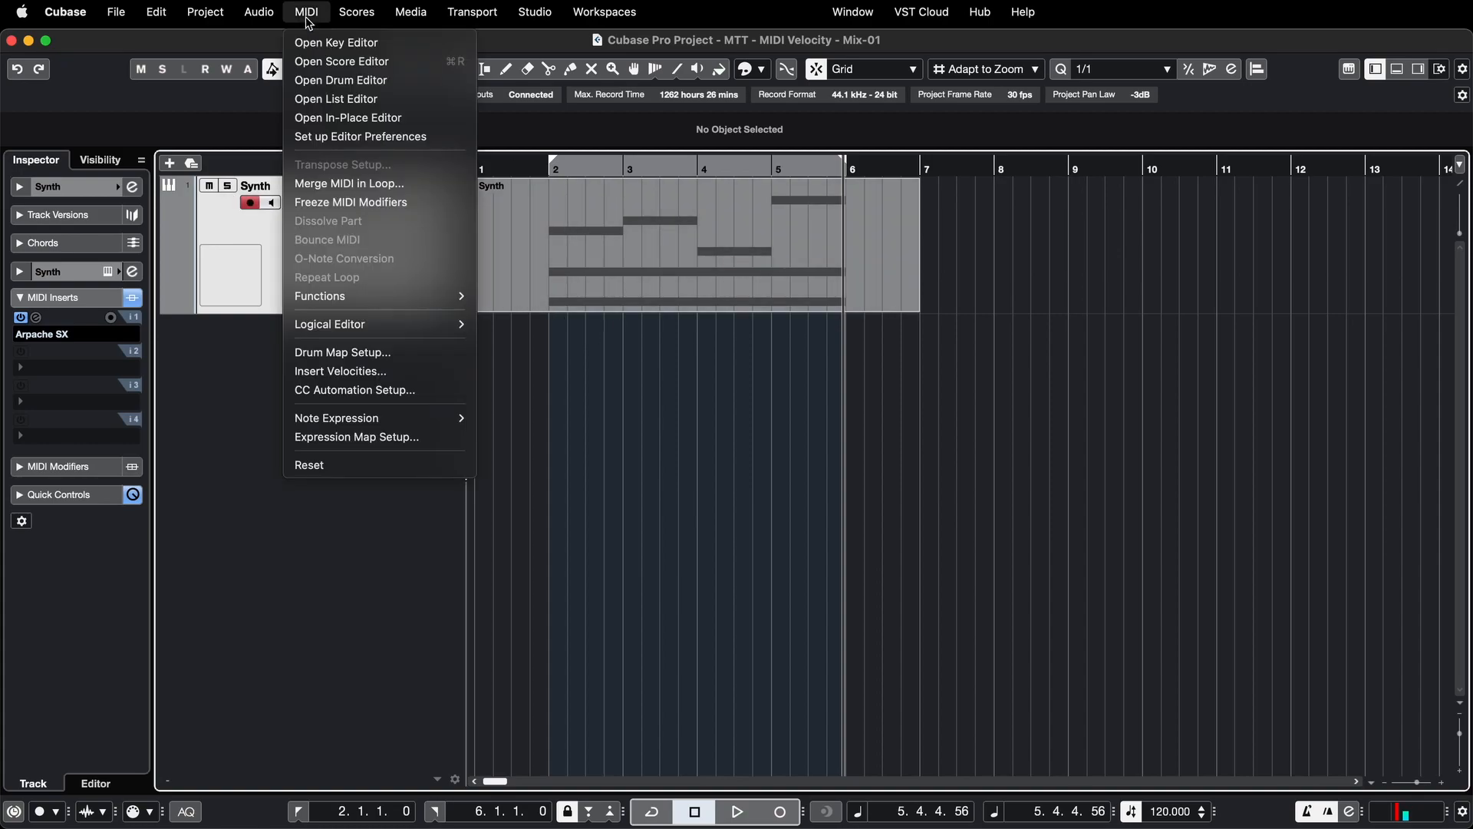
click(353, 184)
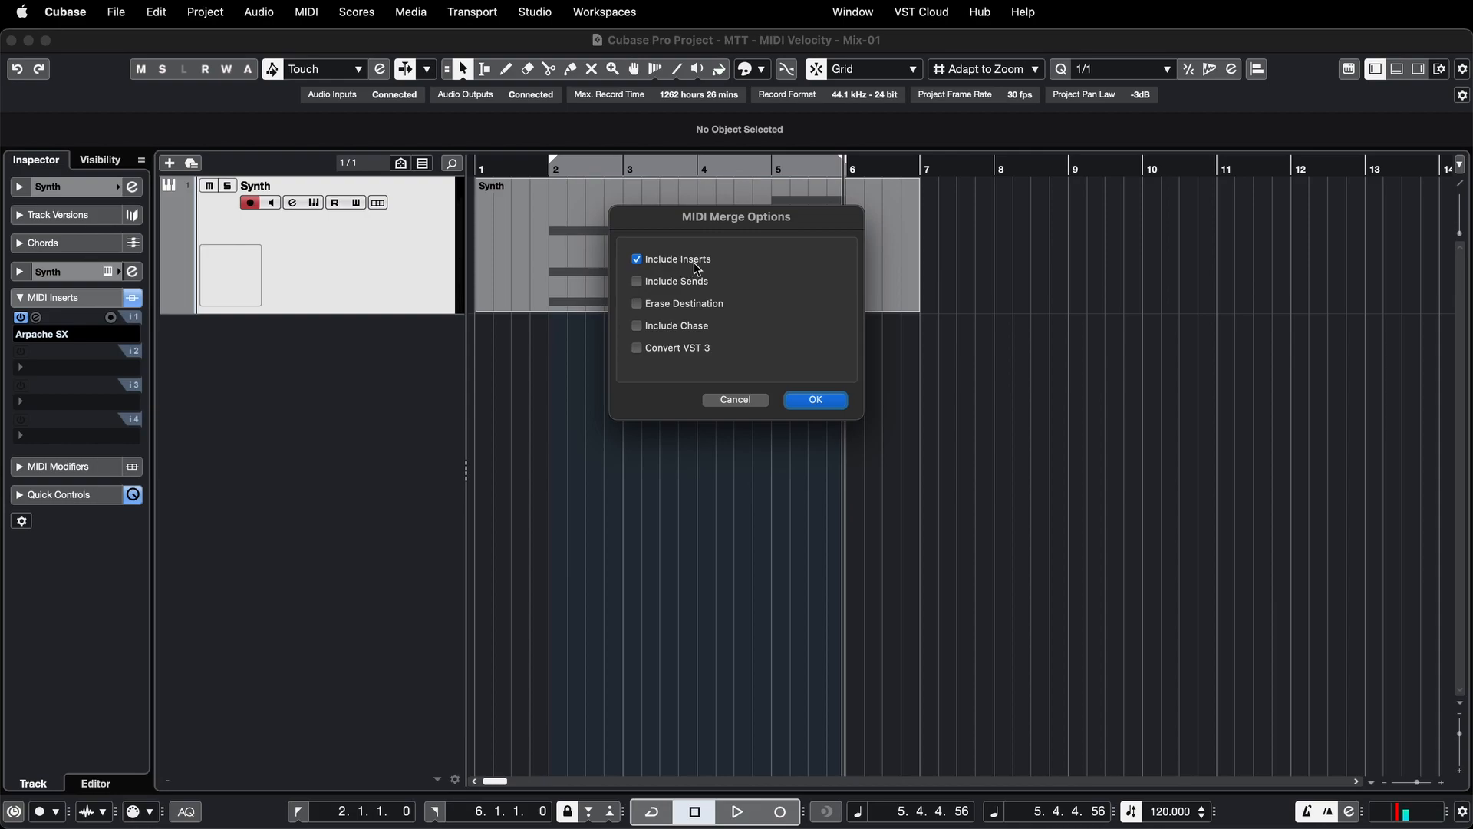
click(818, 401)
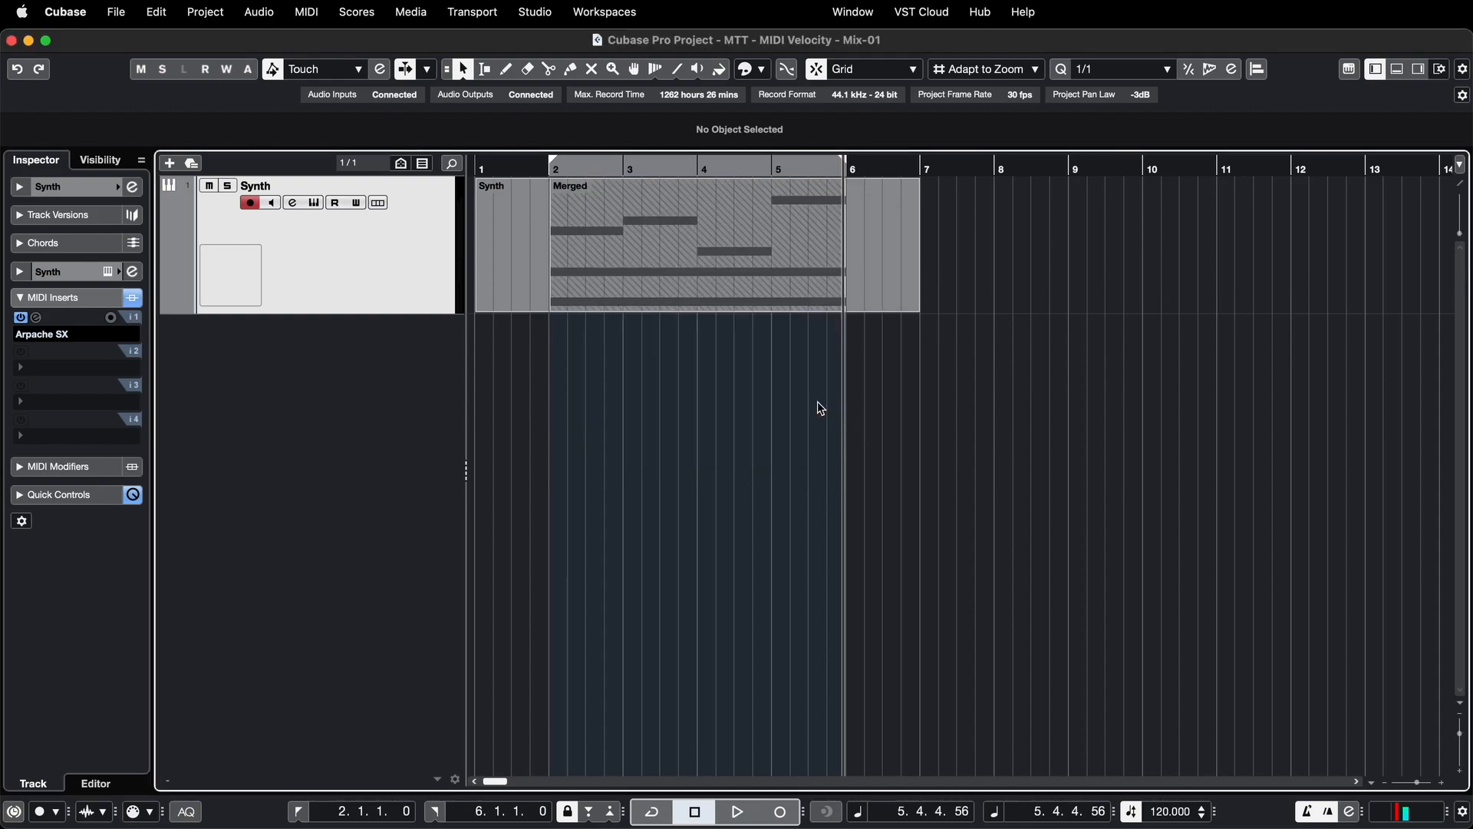
click(510, 253)
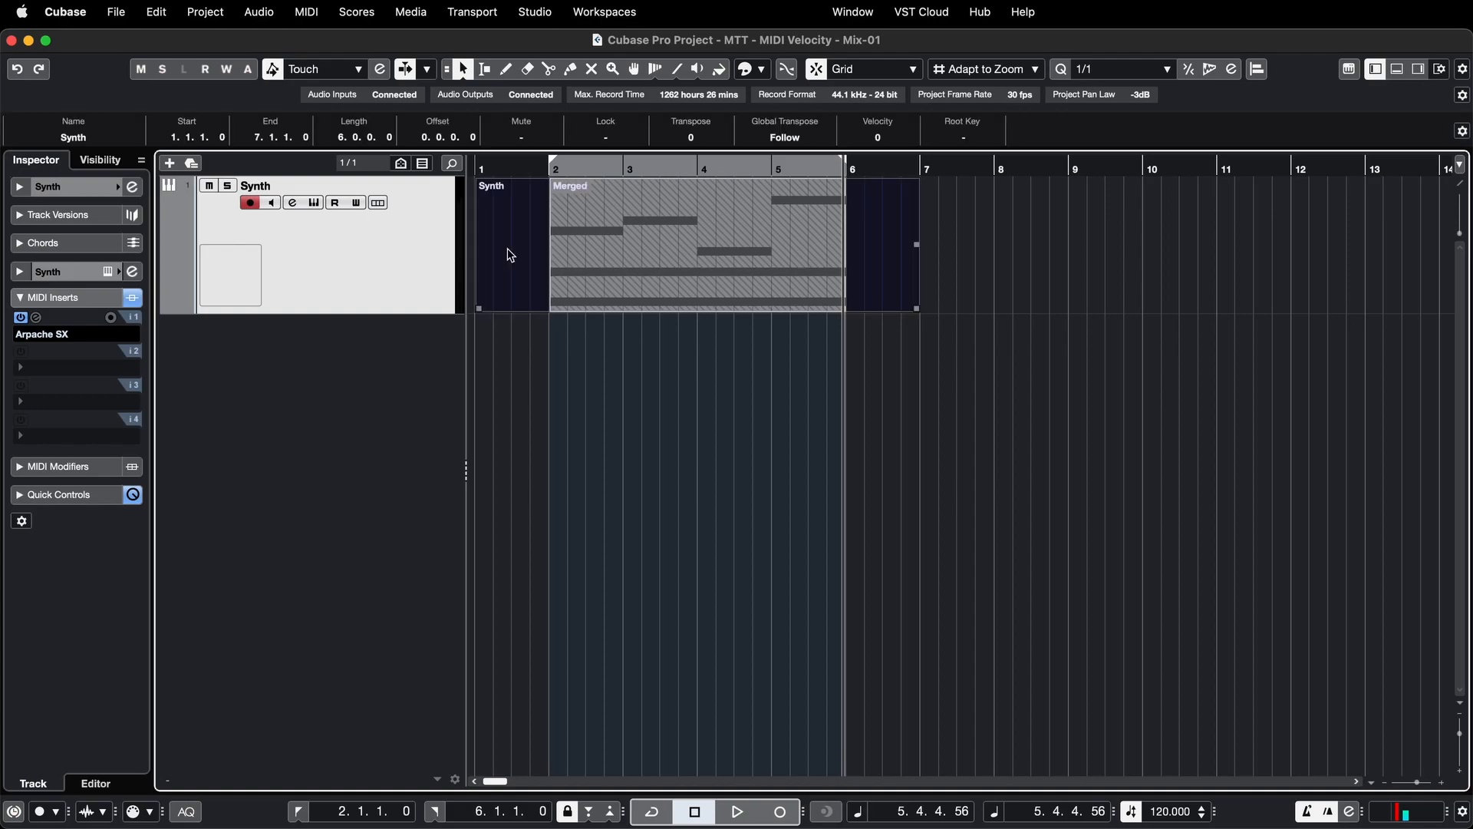
drag(510, 255, 933, 244)
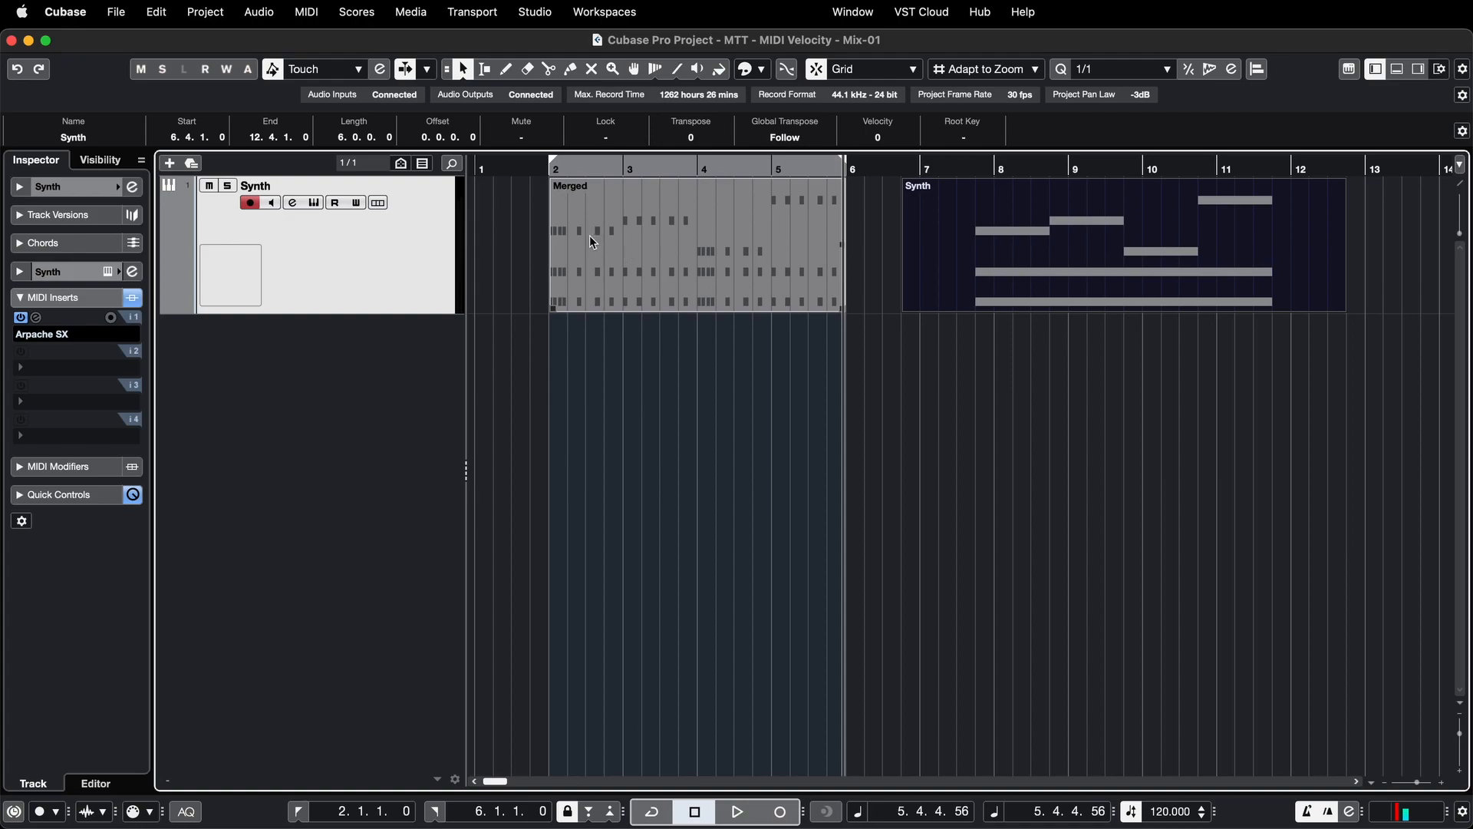
Open the Merged part for editing and raise the third G#3 note in bar 3 to A#3
double_click(639, 231)
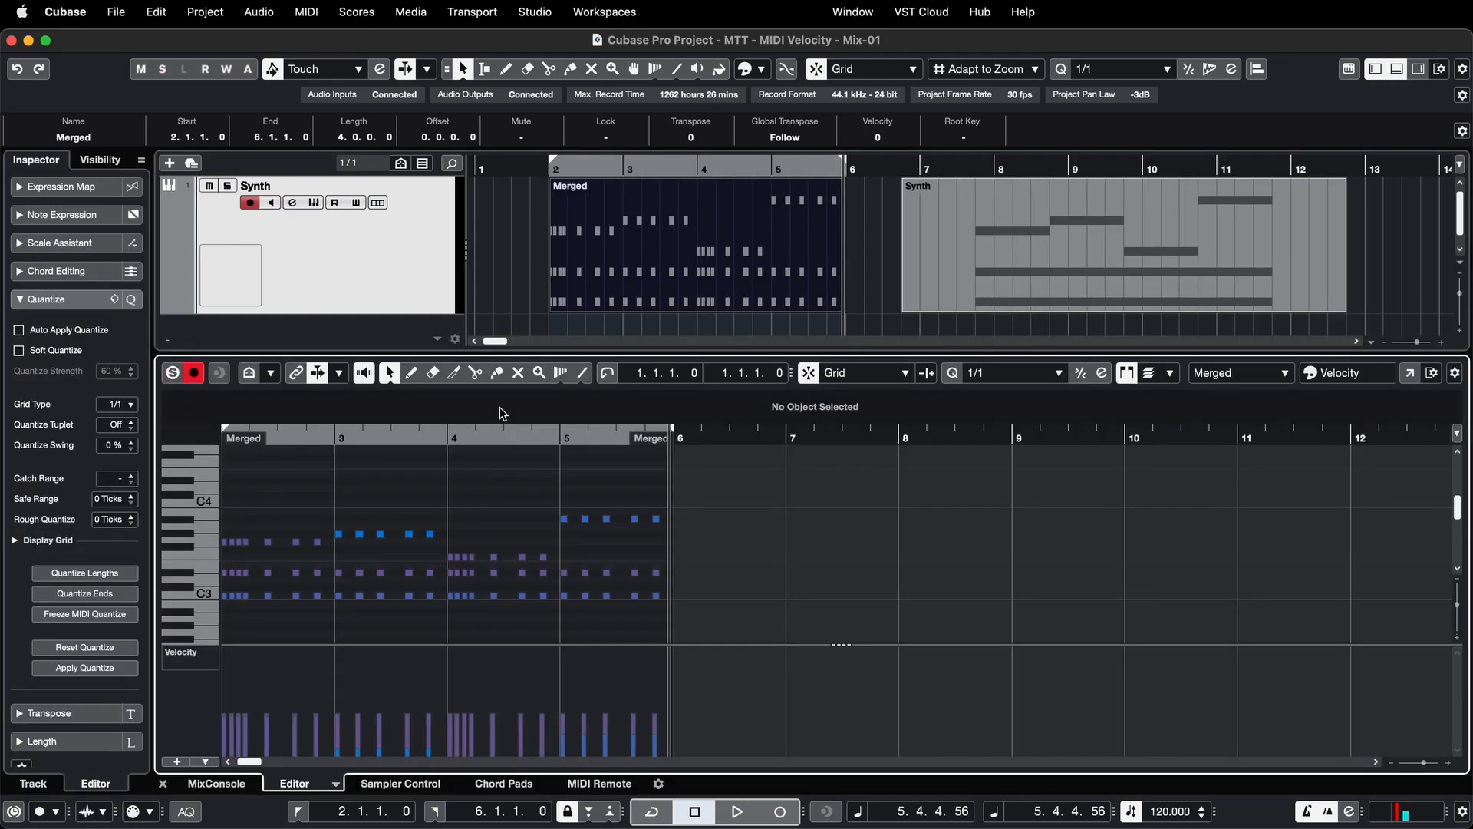
click(380, 534)
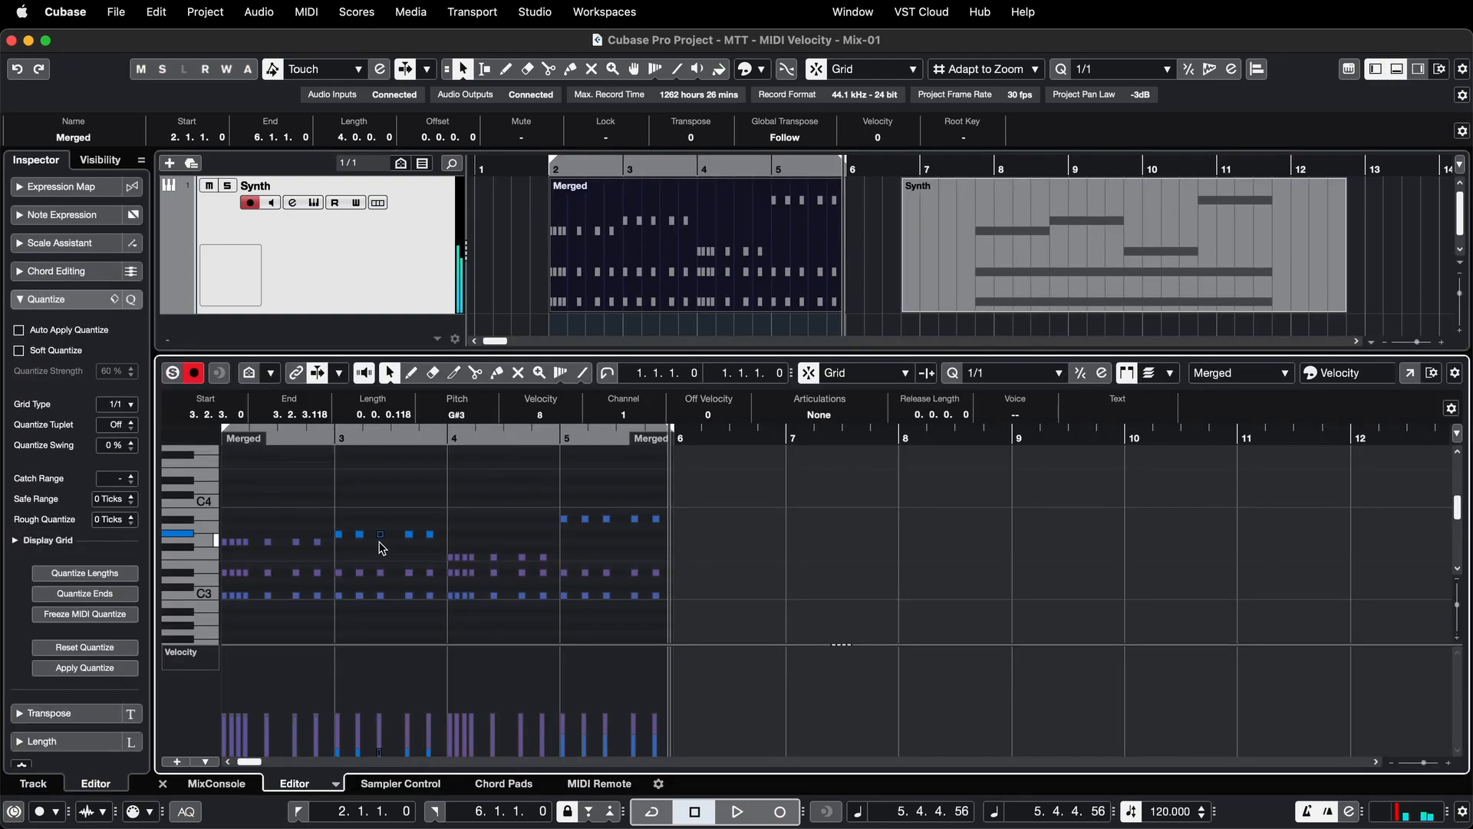
key(Up)
key(Up)
Turn off the Arpache SX insert and play the edited Merged part from bar 2 to nearly bar 6
key(Home)
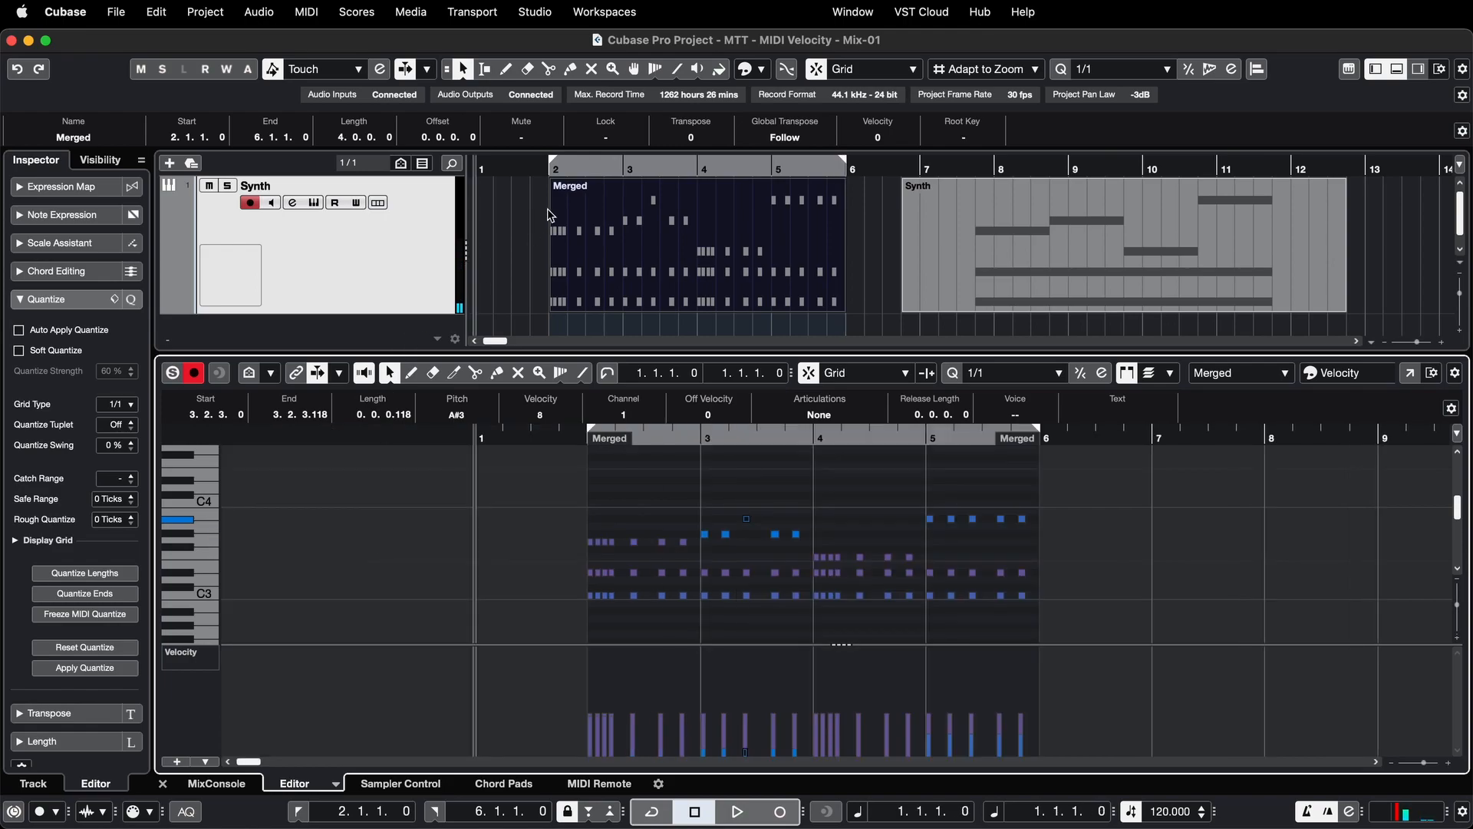
click(540, 170)
key(space)
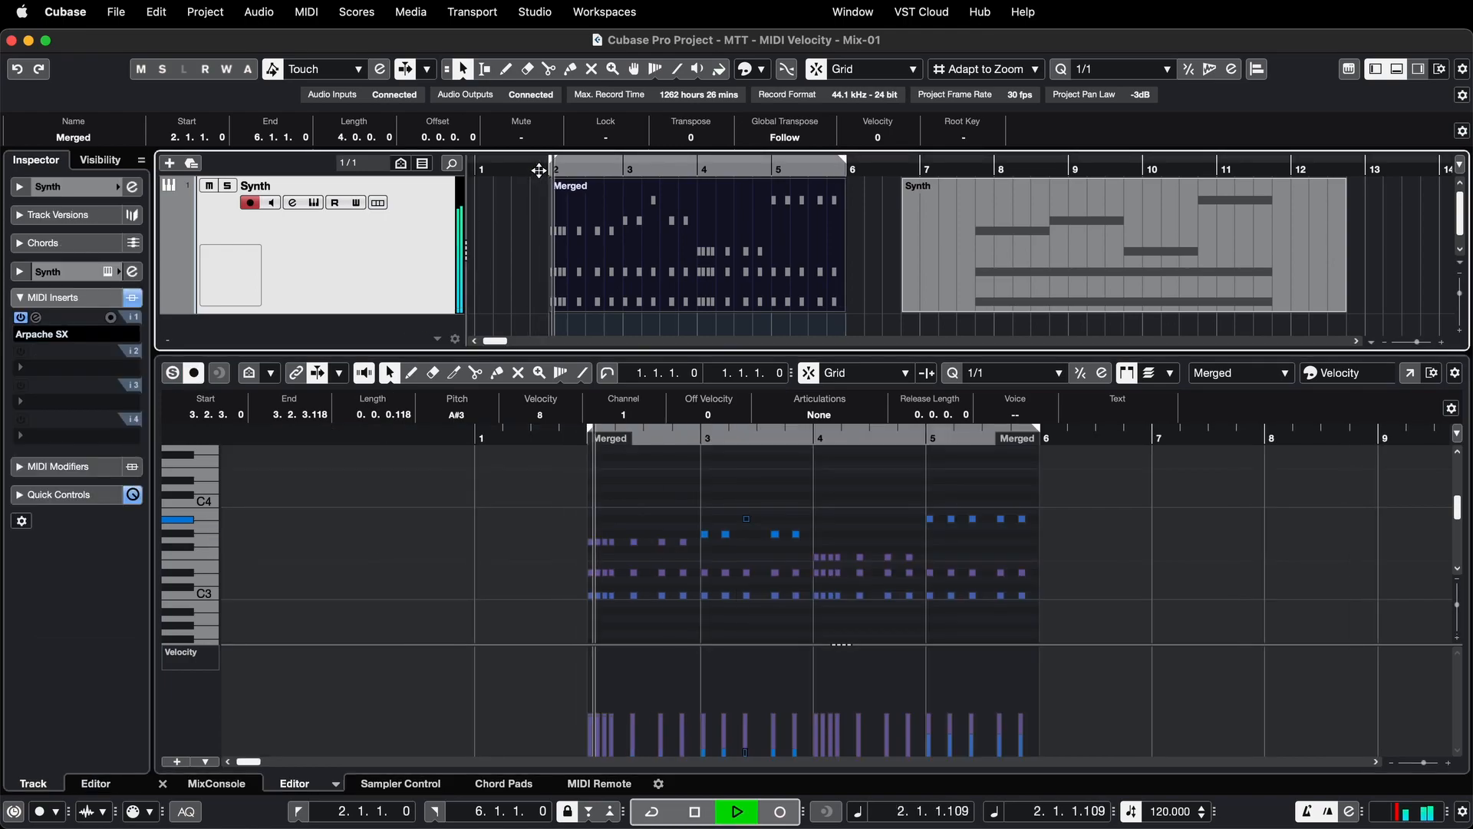
click(21, 317)
key(space)
click(544, 170)
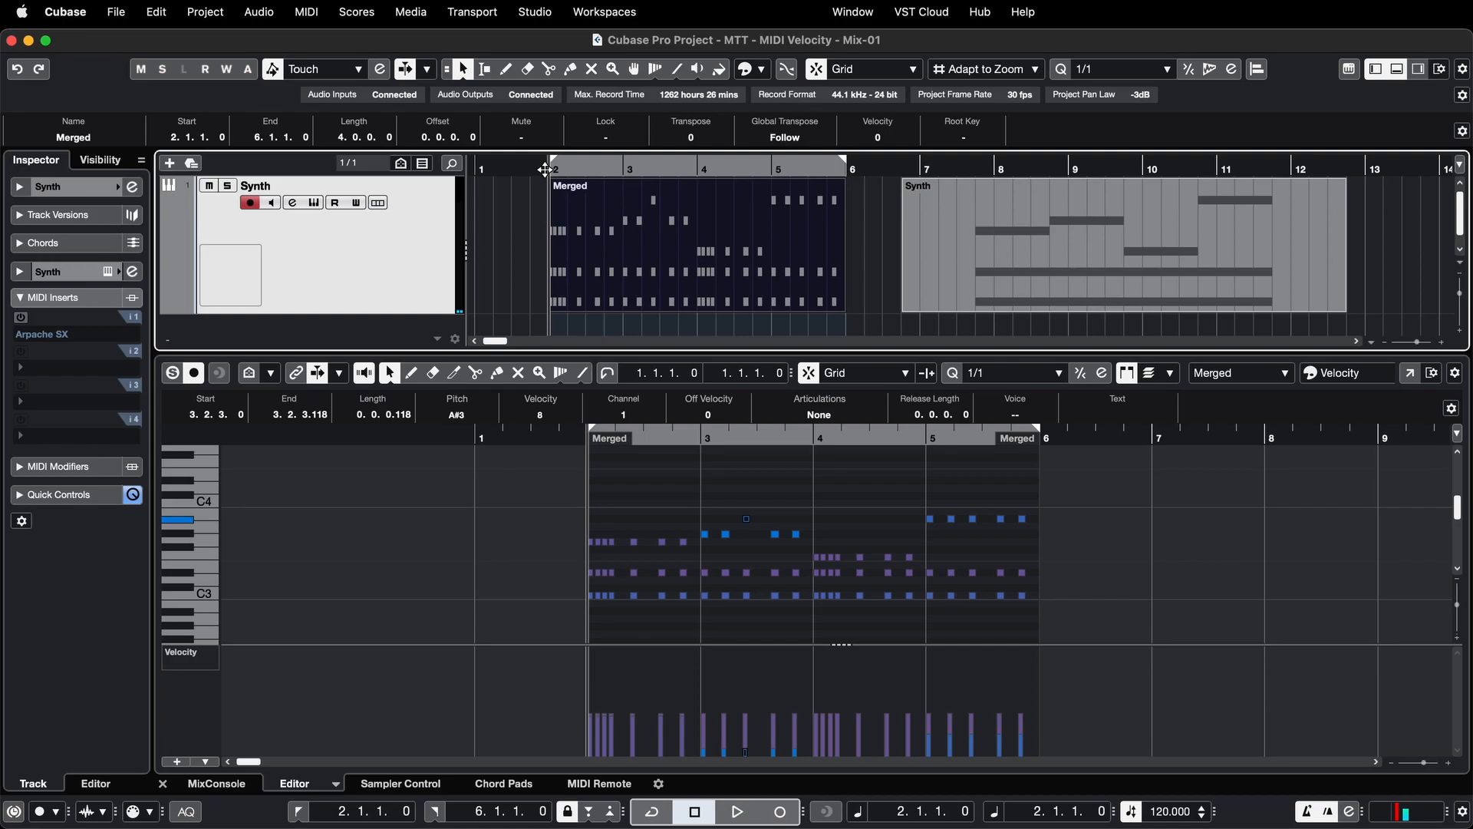
key(space)
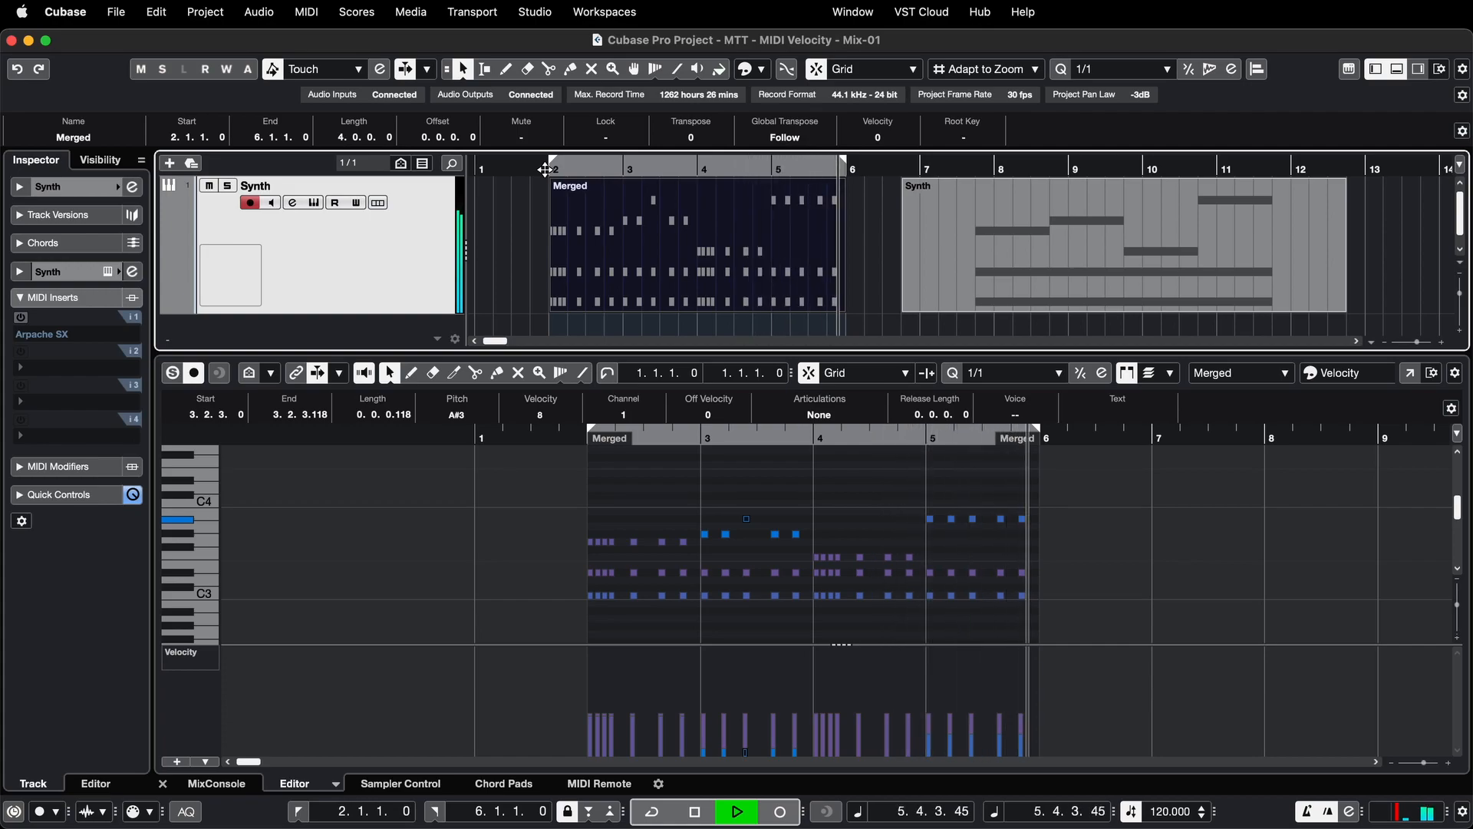
key(space)
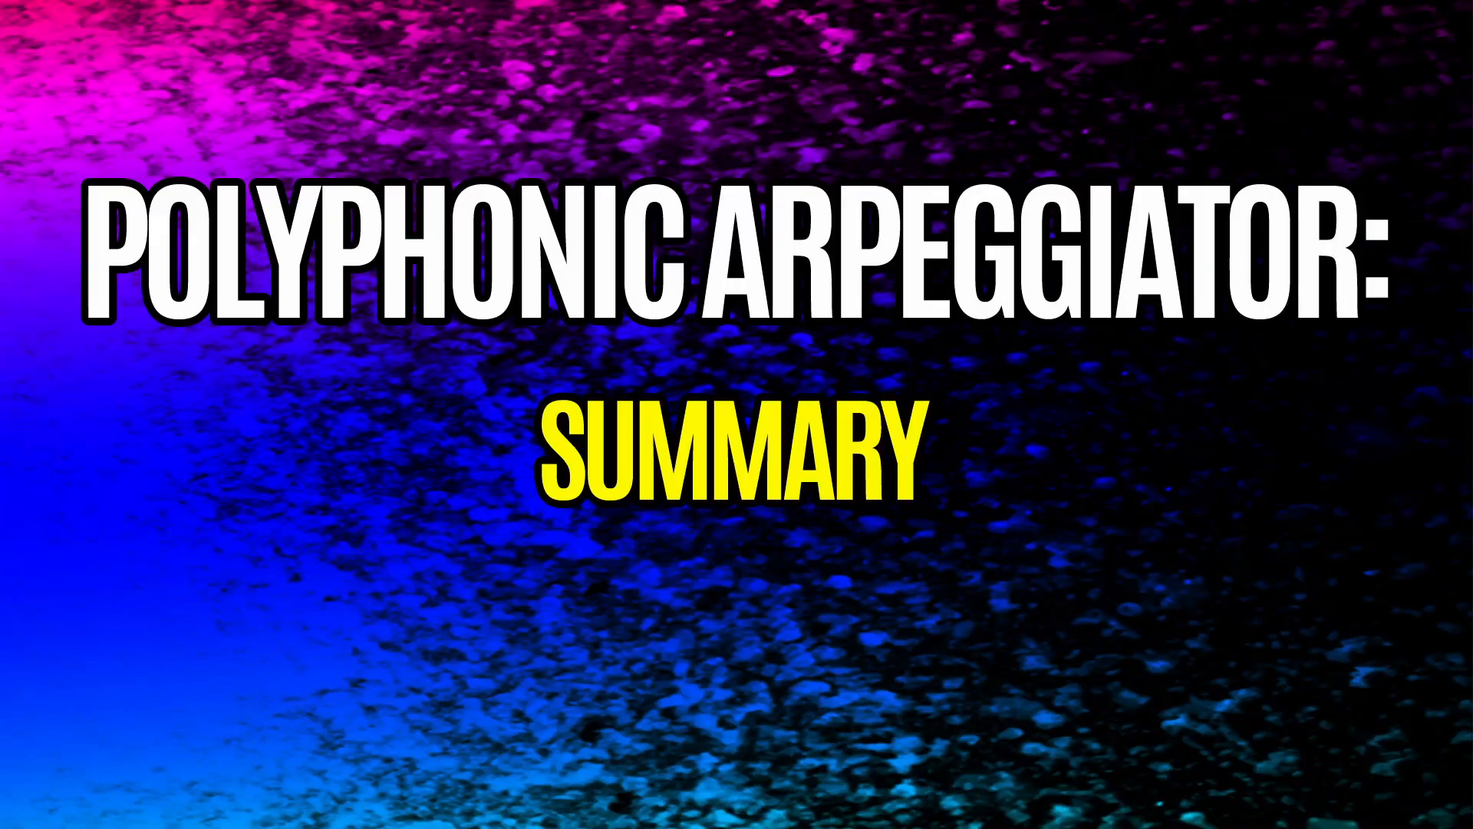